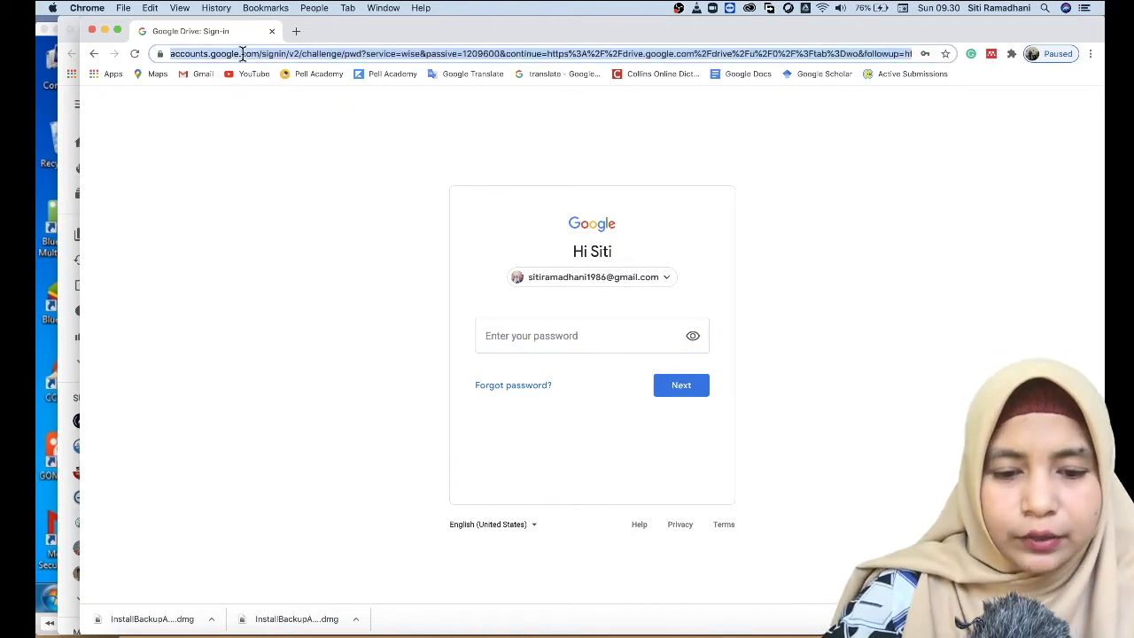
# Step: Go to google.com and open the Google account sign-in page
pyautogui.write('google.com')
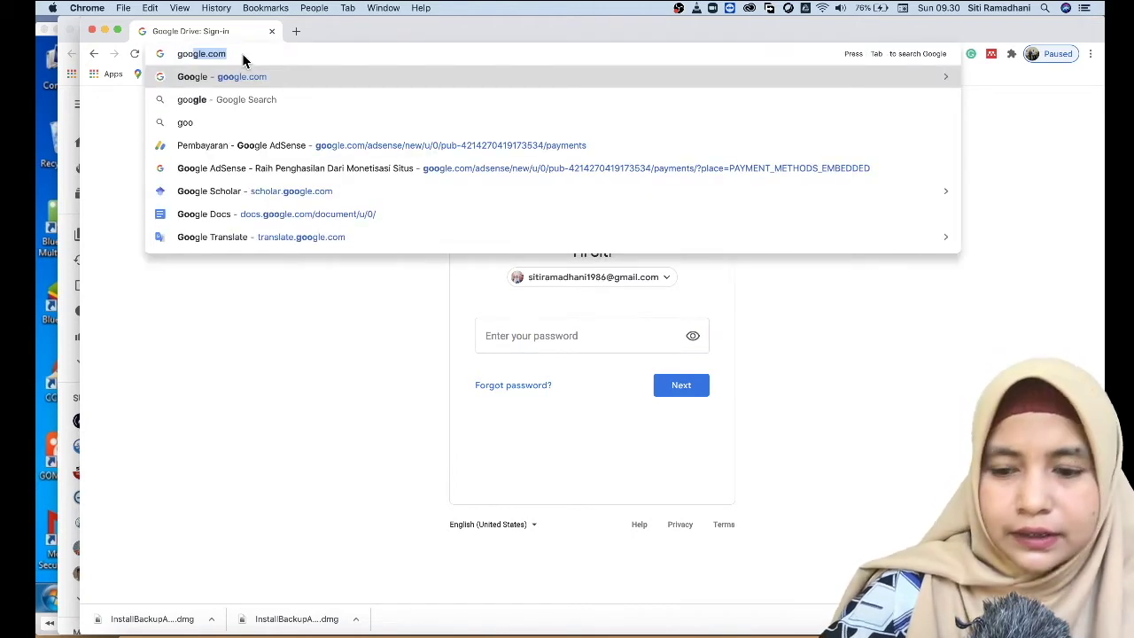
pyautogui.press('Return')
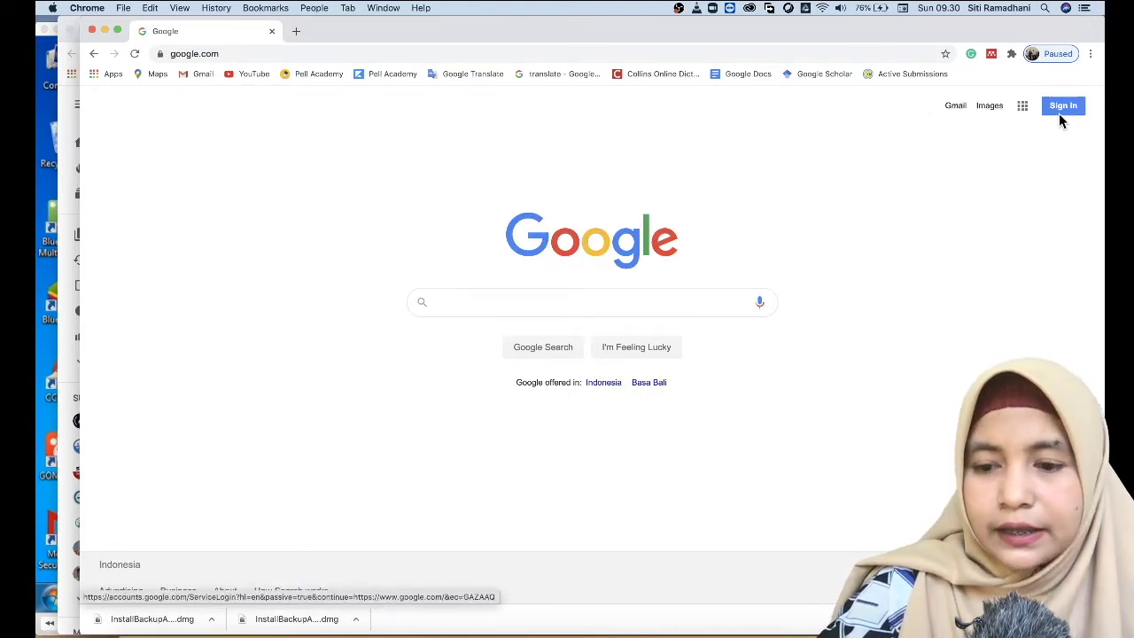
pyautogui.click(1061, 108)
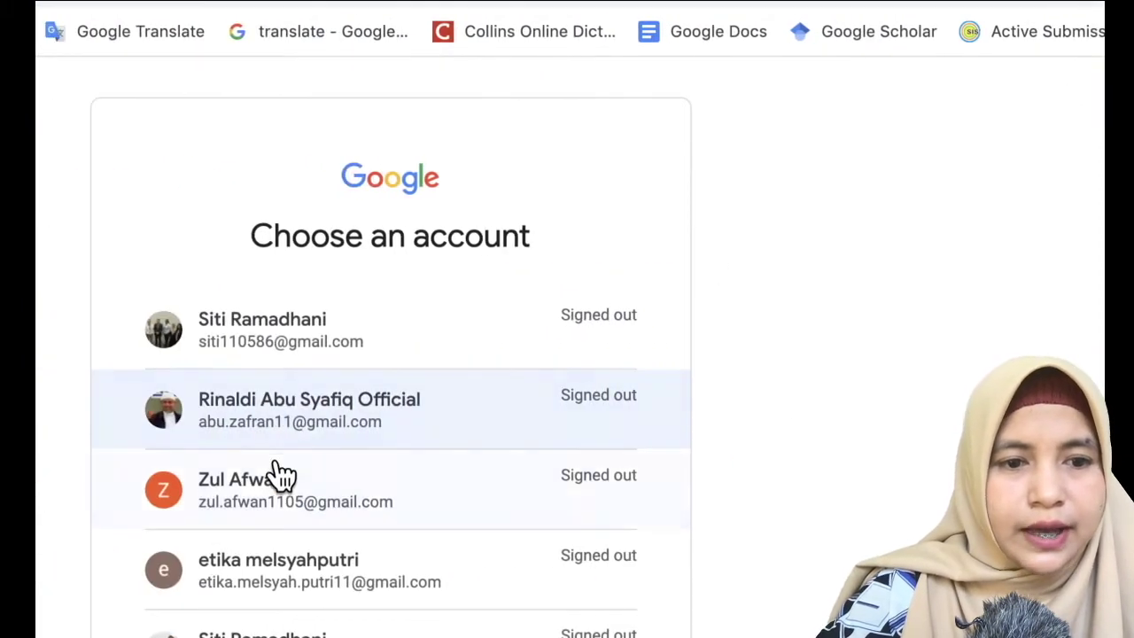
# Step: Choose the owner's Gmail account from the account list and sign in with the account password
pyautogui.scroll(-3, 282, 478)
pyautogui.scroll(-3, 281, 479)
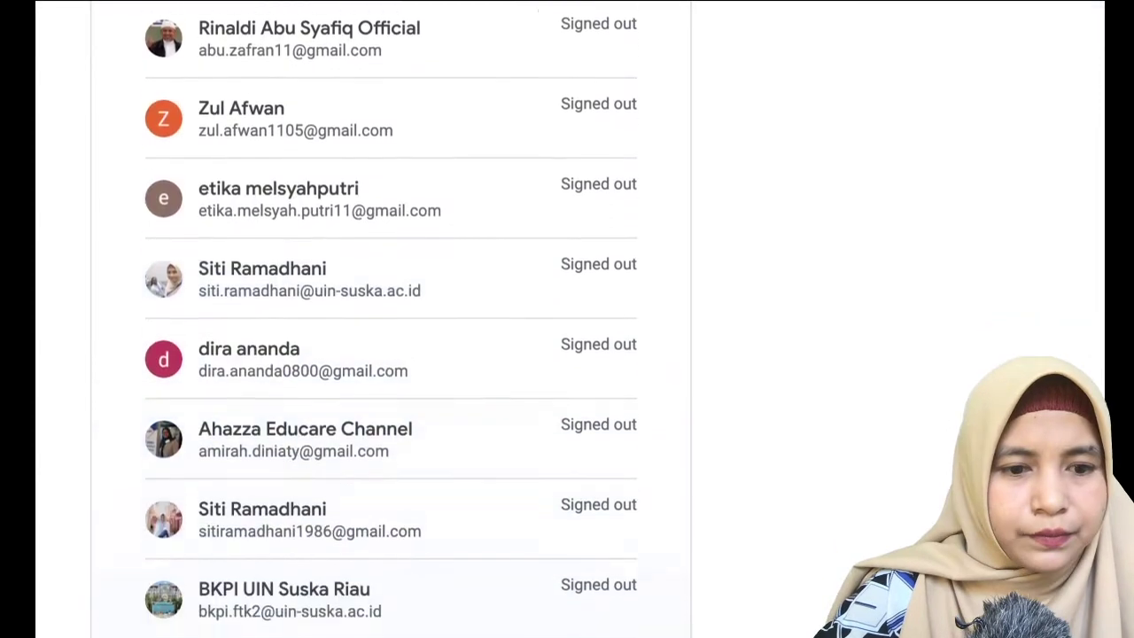
pyautogui.scroll(-1, 300, 585)
pyautogui.click(303, 549)
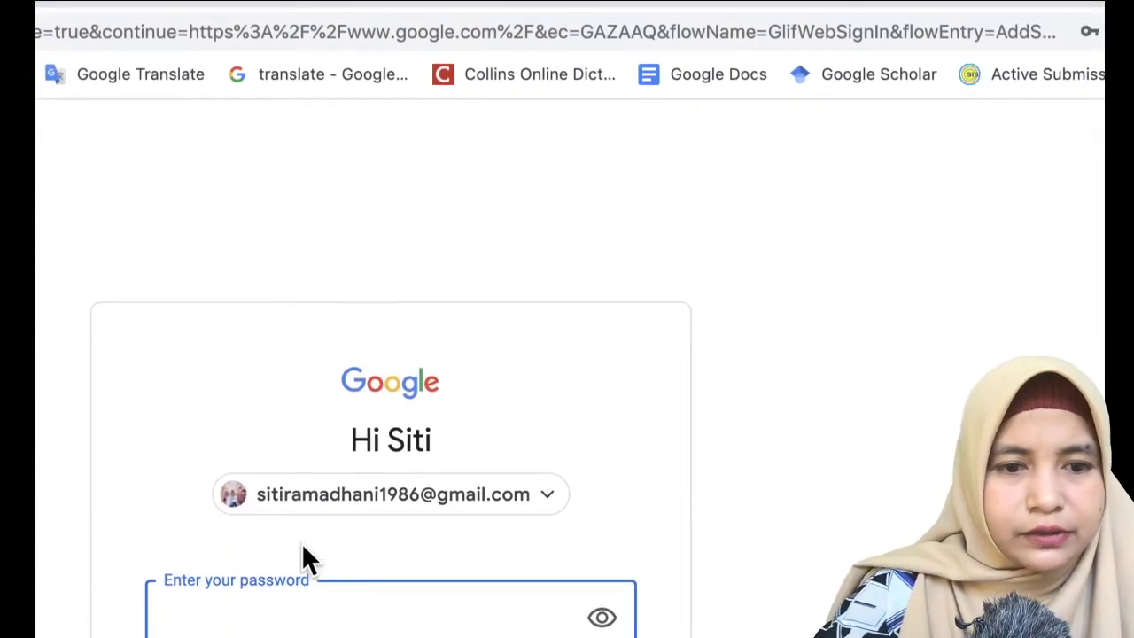
pyautogui.write('••••••••••')
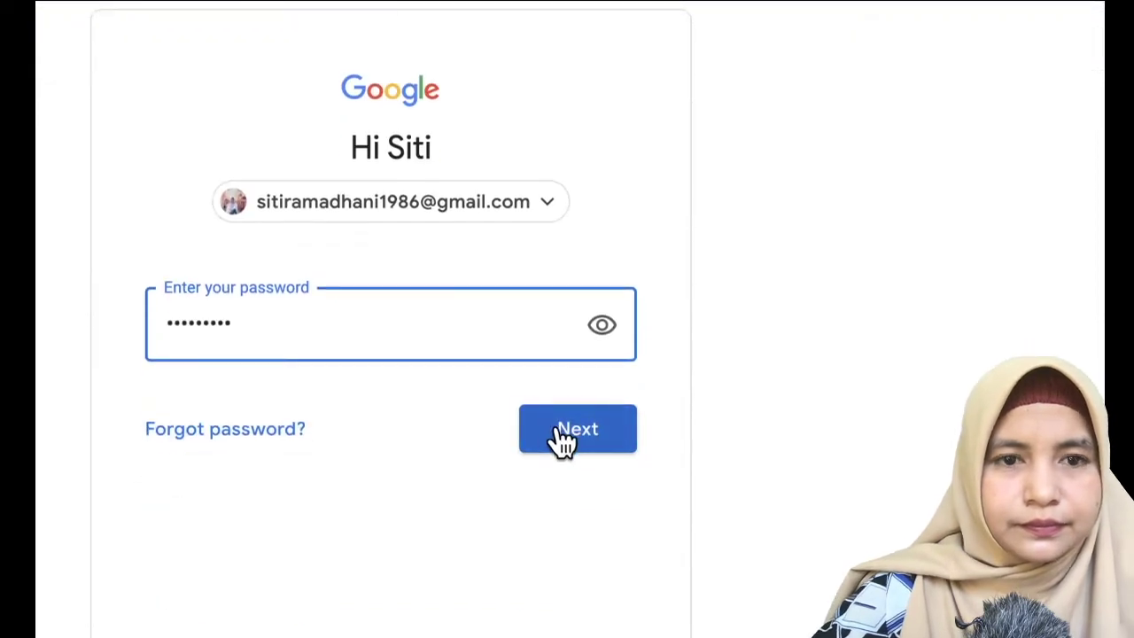
pyautogui.click(558, 430)
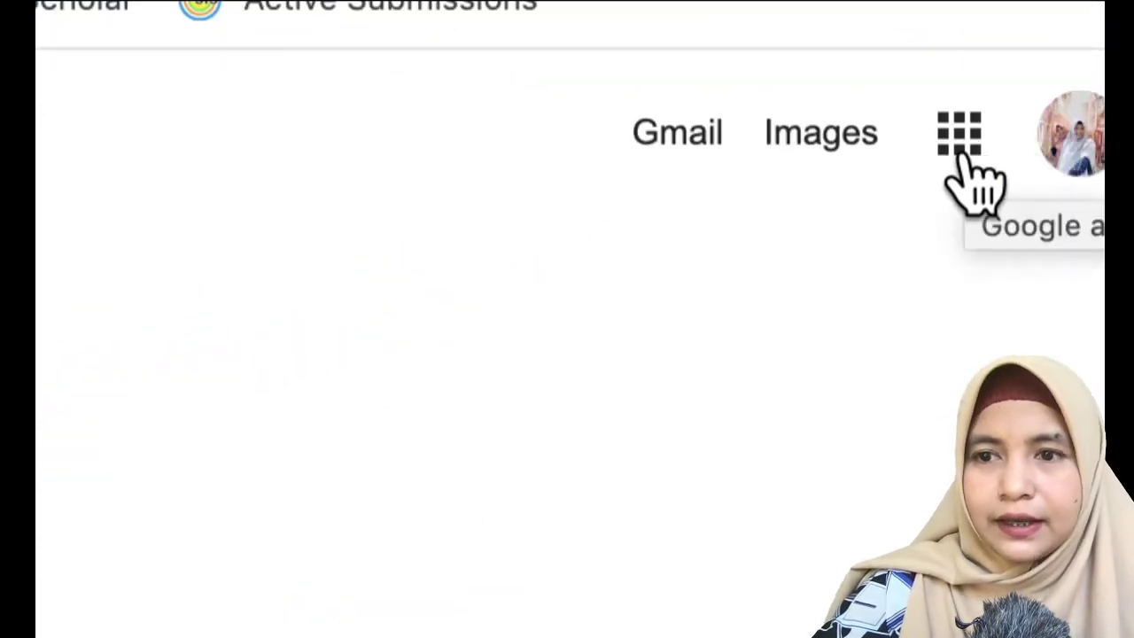
# Step: Open Google Drive from the list of Google apps
pyautogui.click(959, 135)
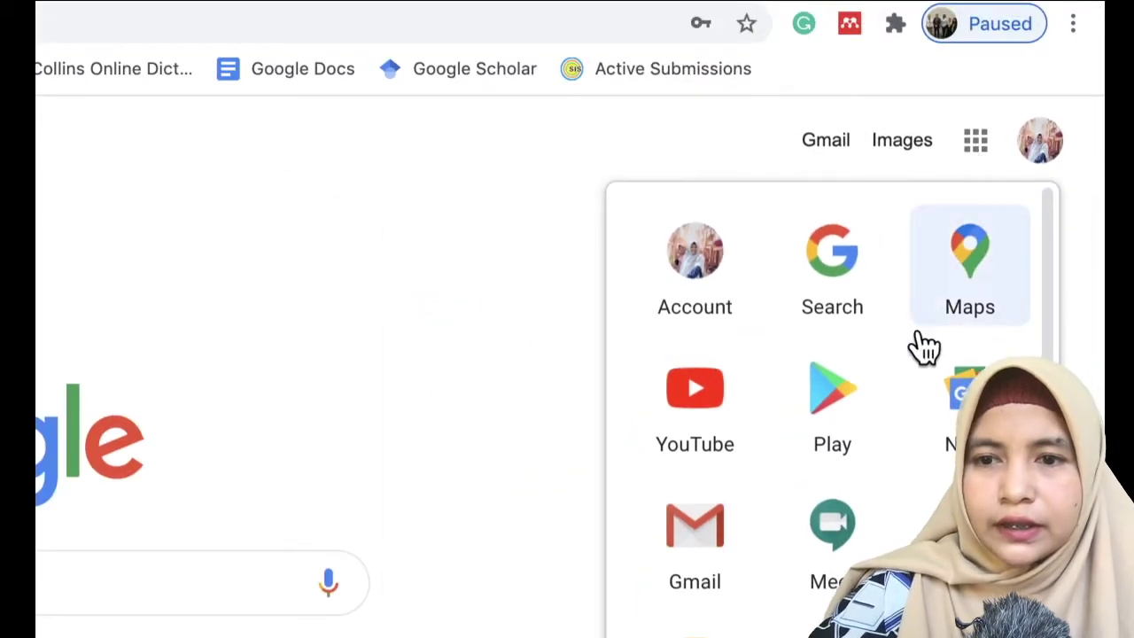
pyautogui.scroll(-5, 896, 403)
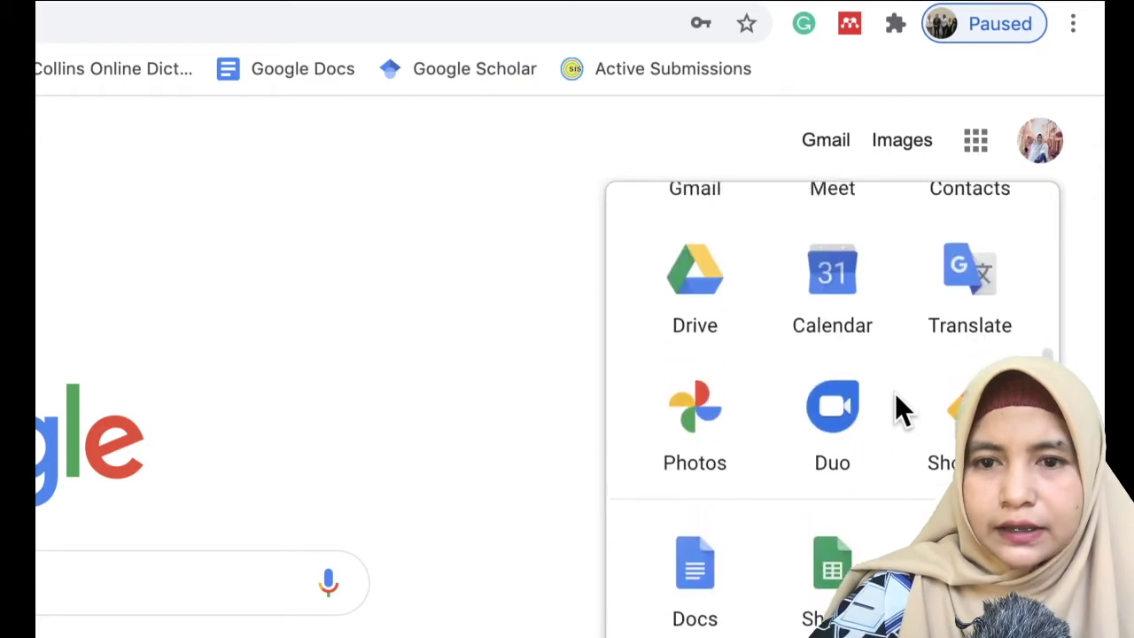
pyautogui.scroll(-1, 894, 403)
pyautogui.scroll(2, 895, 403)
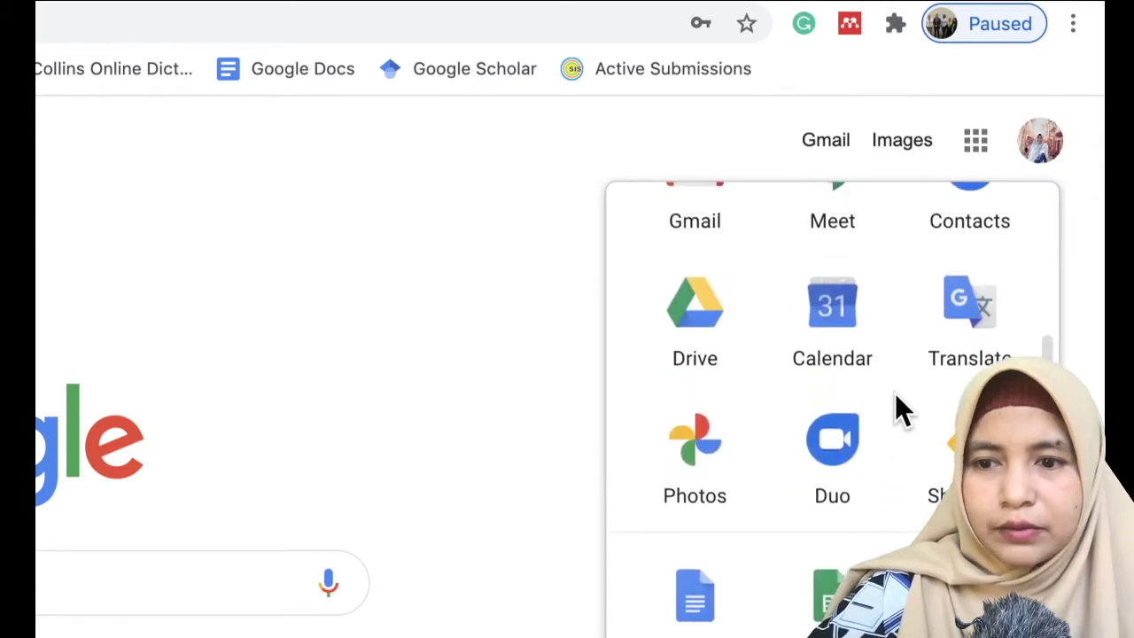
pyautogui.scroll(1, 899, 407)
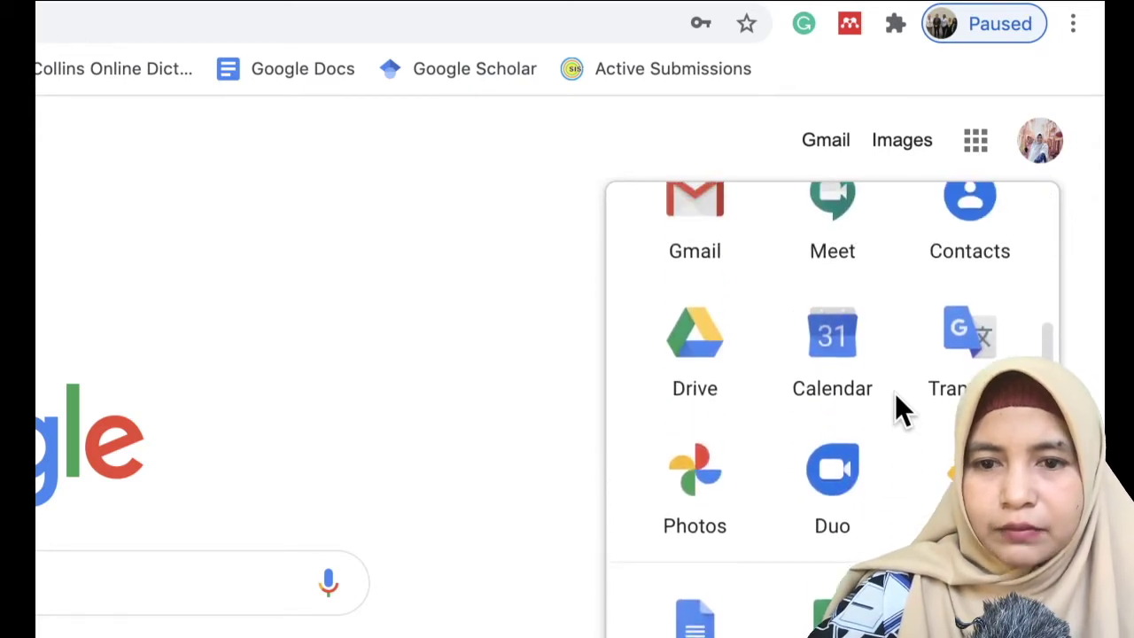
pyautogui.click(726, 376)
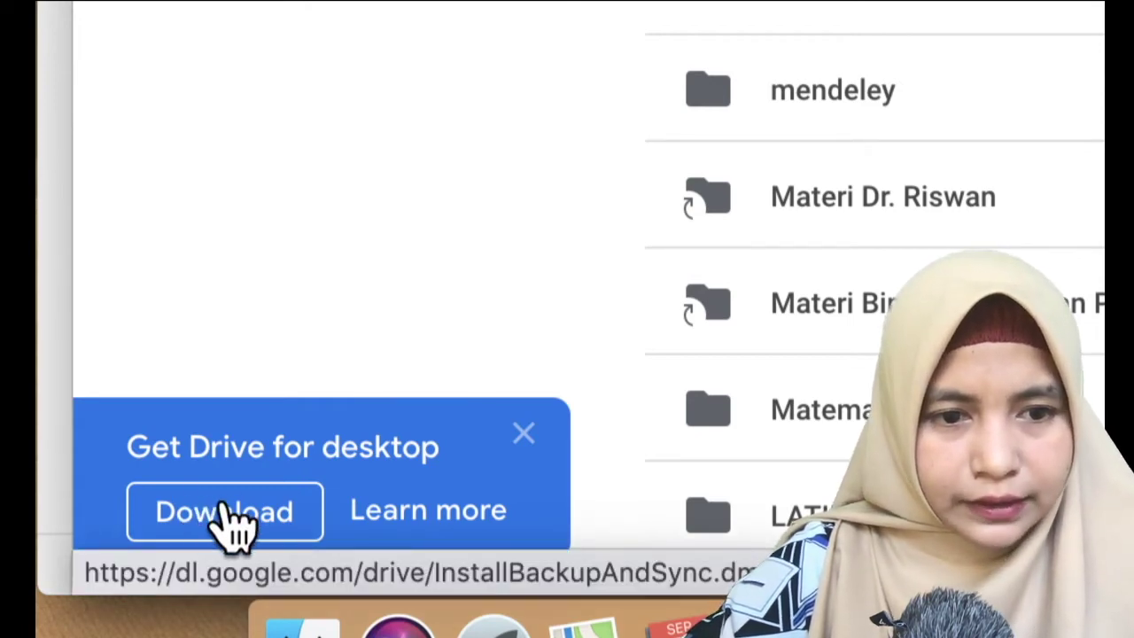
# Step: Request the Drive for desktop download and open the "Dapatkan Drive untuk desktop" page from Drive's settings
pyautogui.click(232, 522)
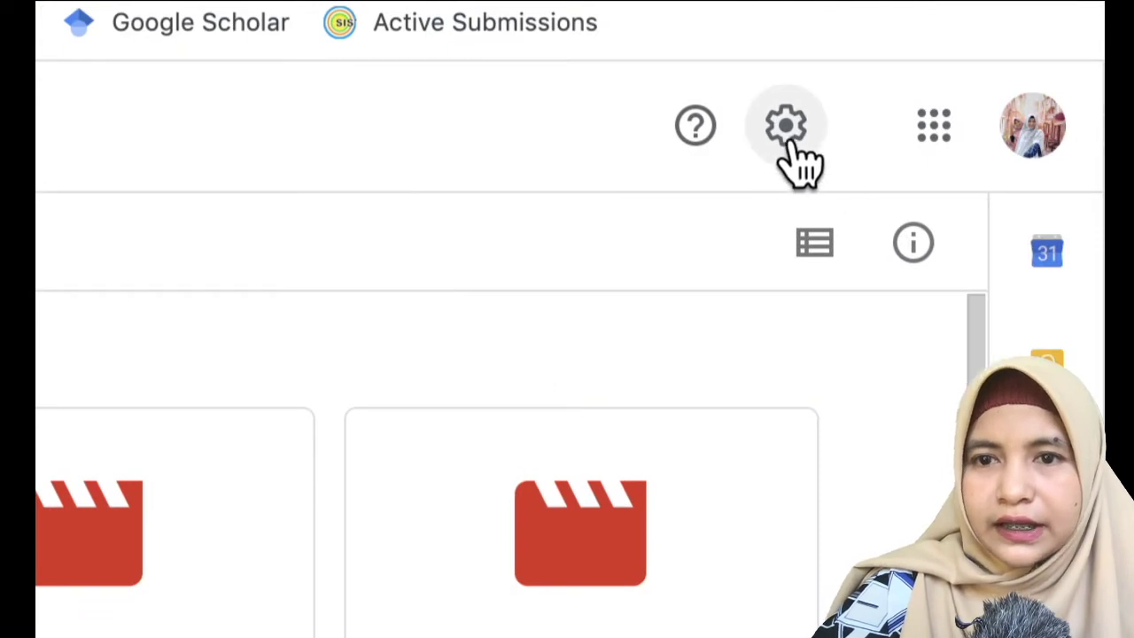
pyautogui.click(791, 145)
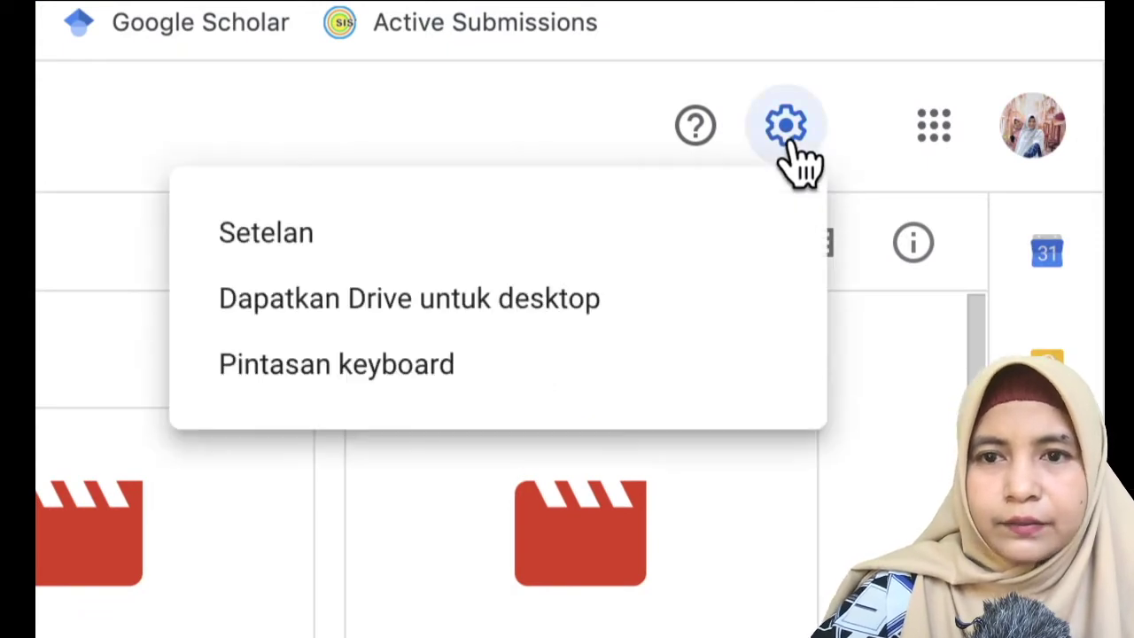
pyautogui.click(434, 305)
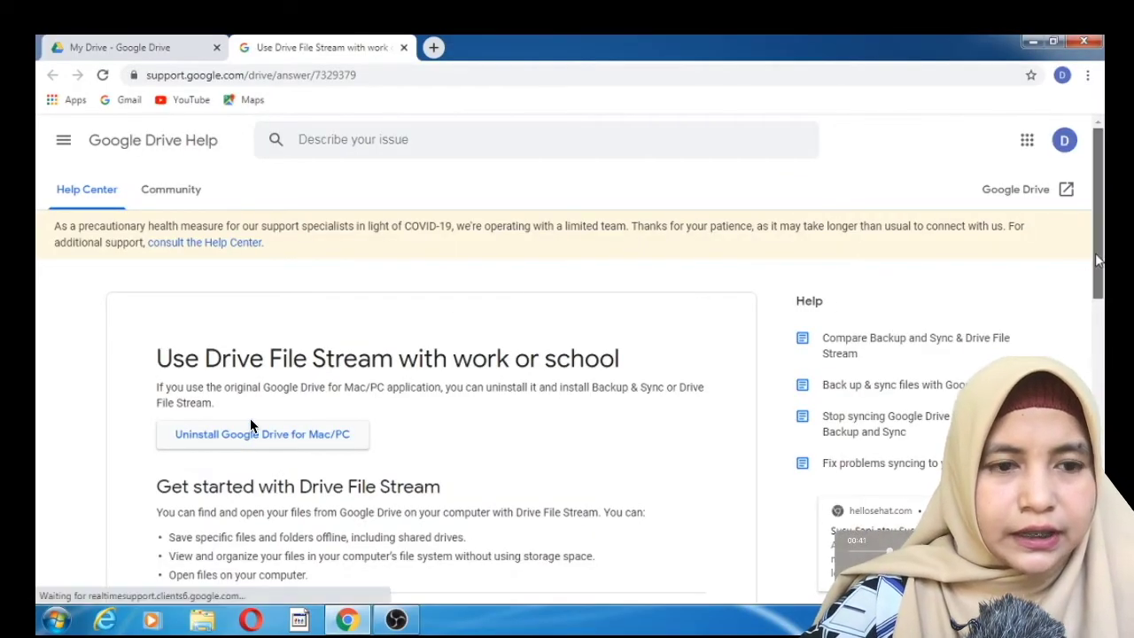
# Step: Expand the Download & install Drive File Stream section of the help article and download the Windows version
pyautogui.scroll(-2, 248, 417)
pyautogui.scroll(-3, 241, 404)
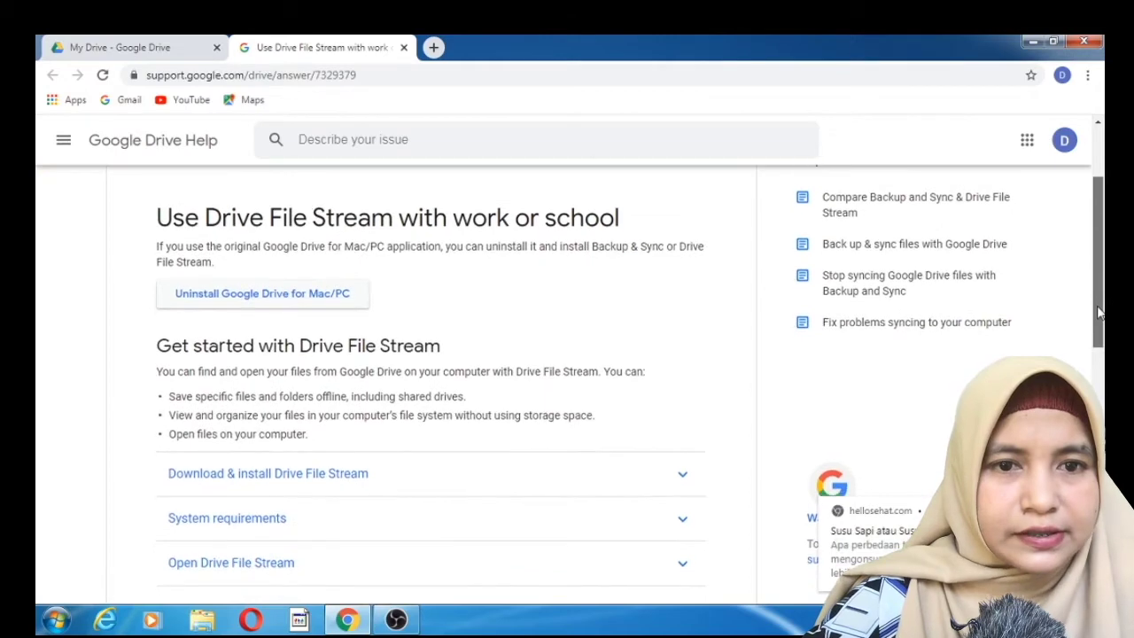
pyautogui.scroll(-2, 232, 396)
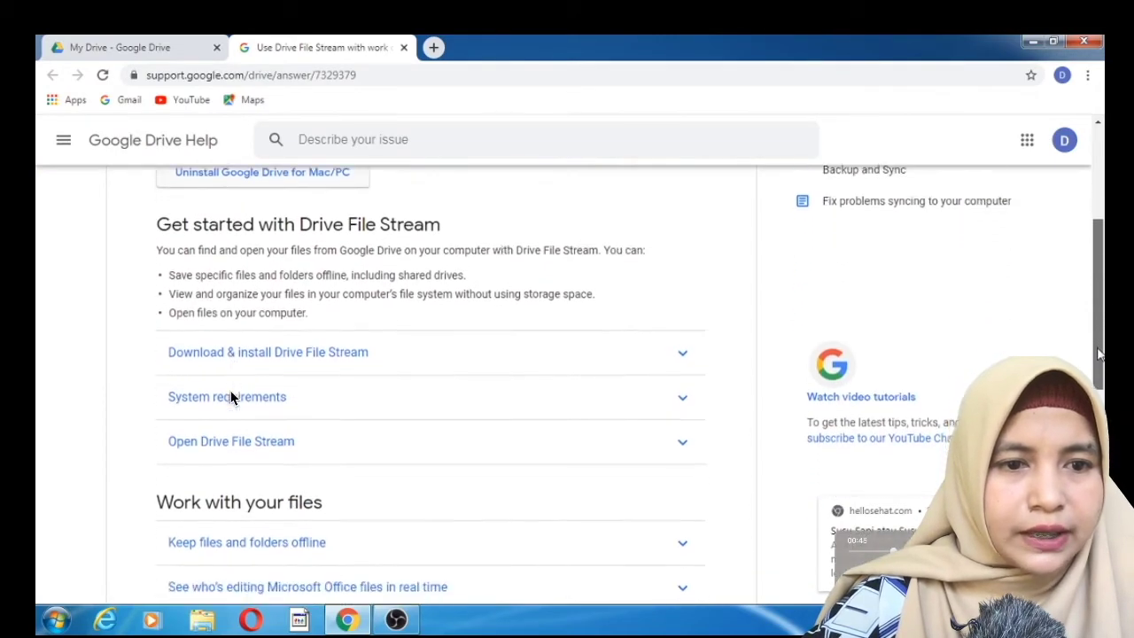
pyautogui.click(341, 319)
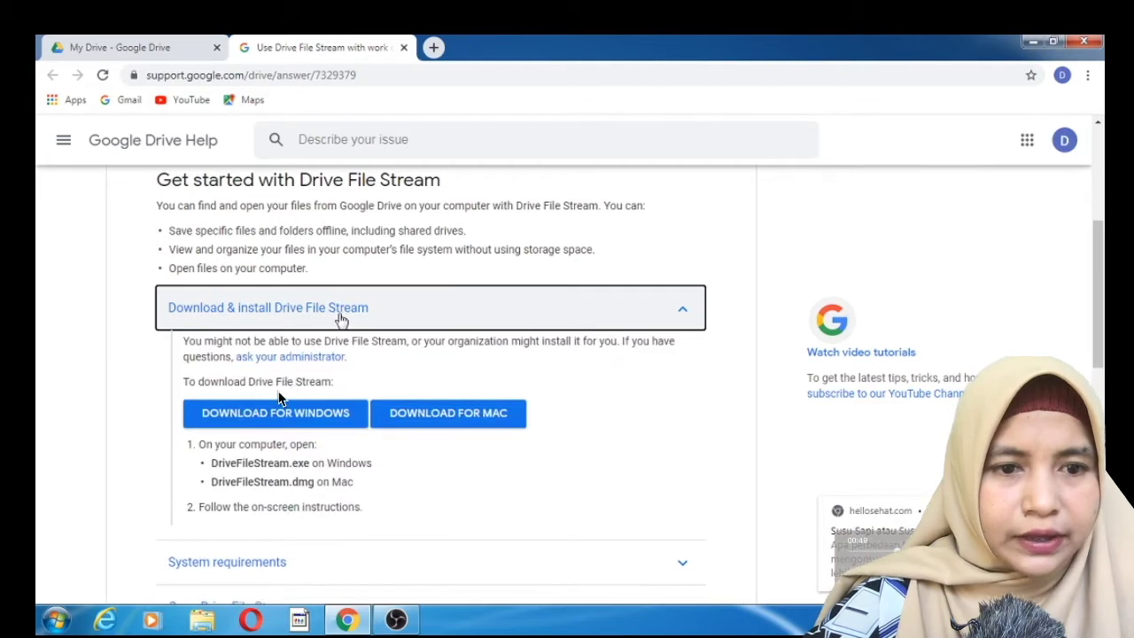
pyautogui.click(325, 411)
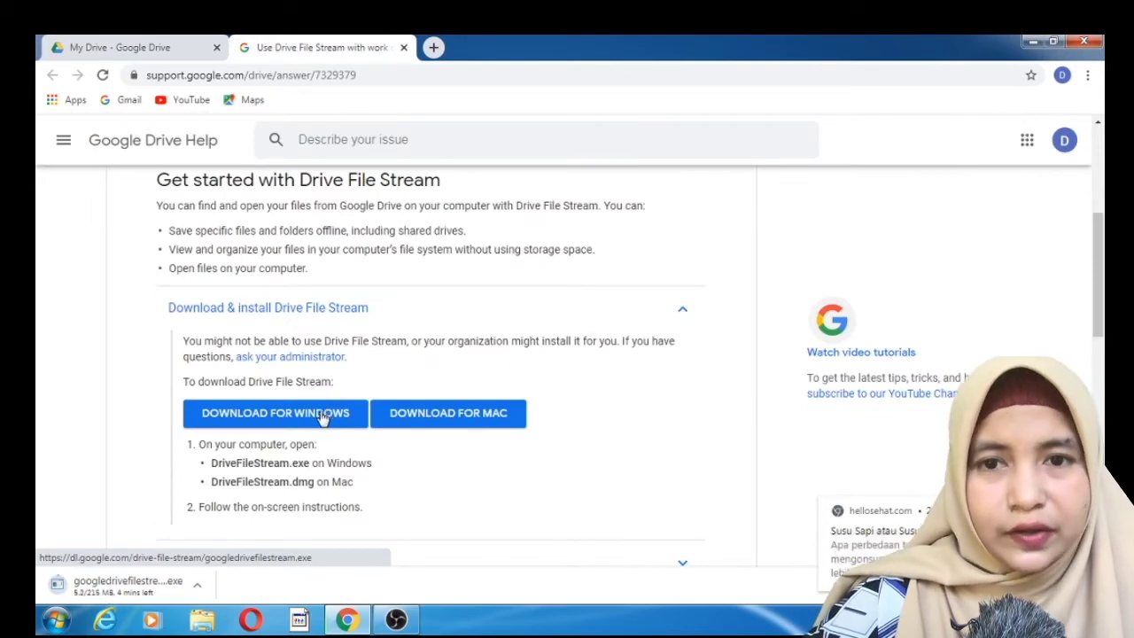
pyautogui.click(323, 417)
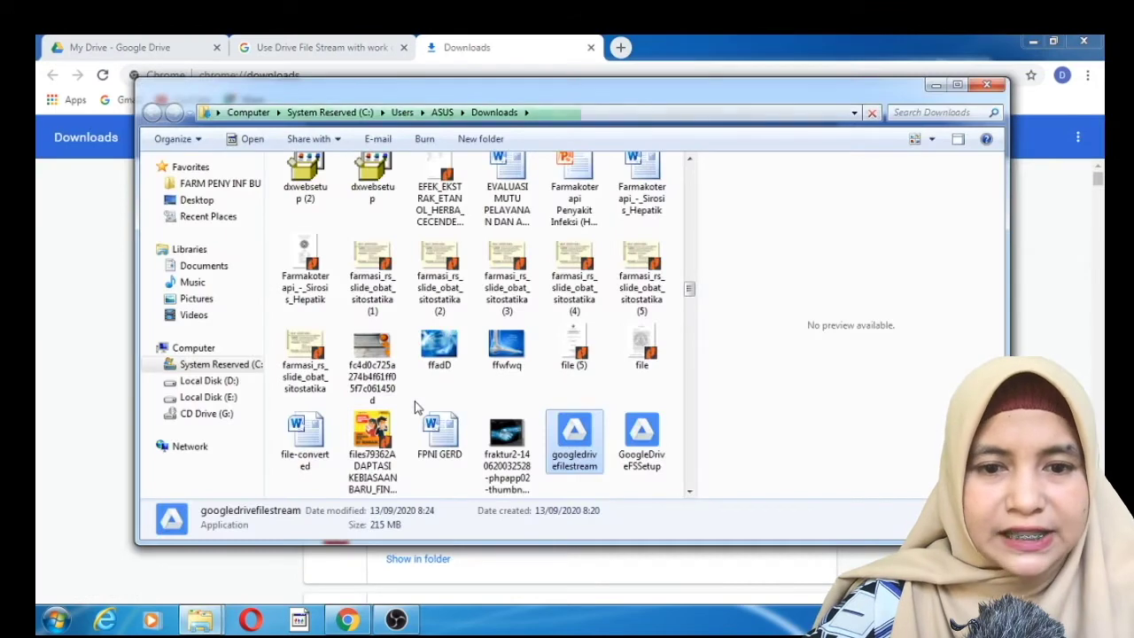
# Step: Run the googledrivefilestream installer and install it with the application shortcut and the Docs, Sheets and Slides shortcuts on the desktop
pyautogui.doubleClick(566, 445)
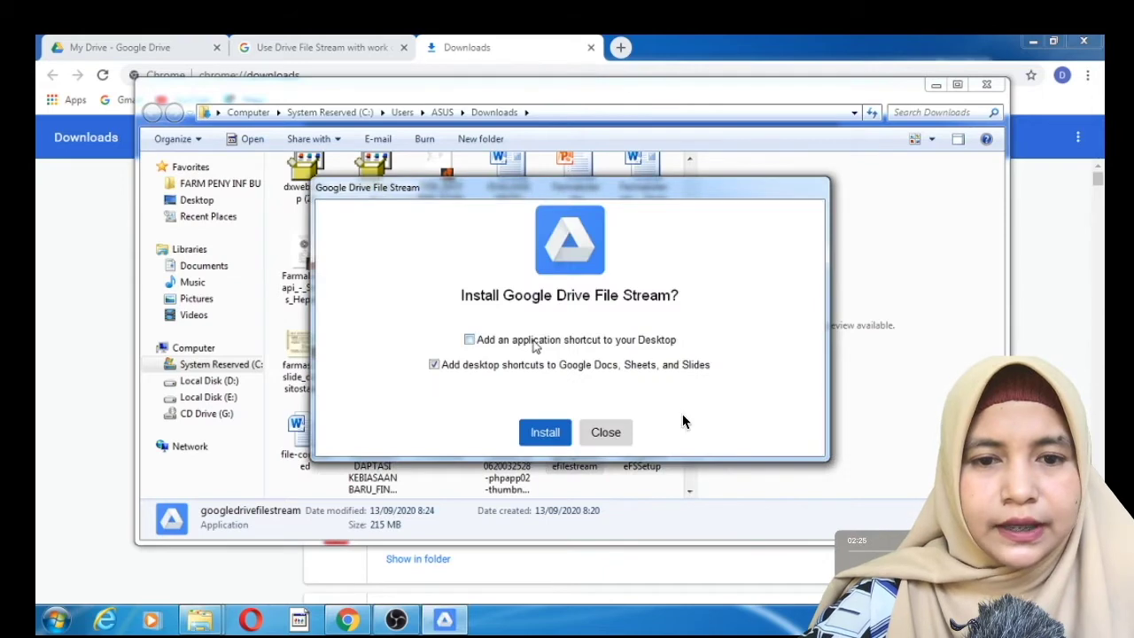
pyautogui.click(501, 341)
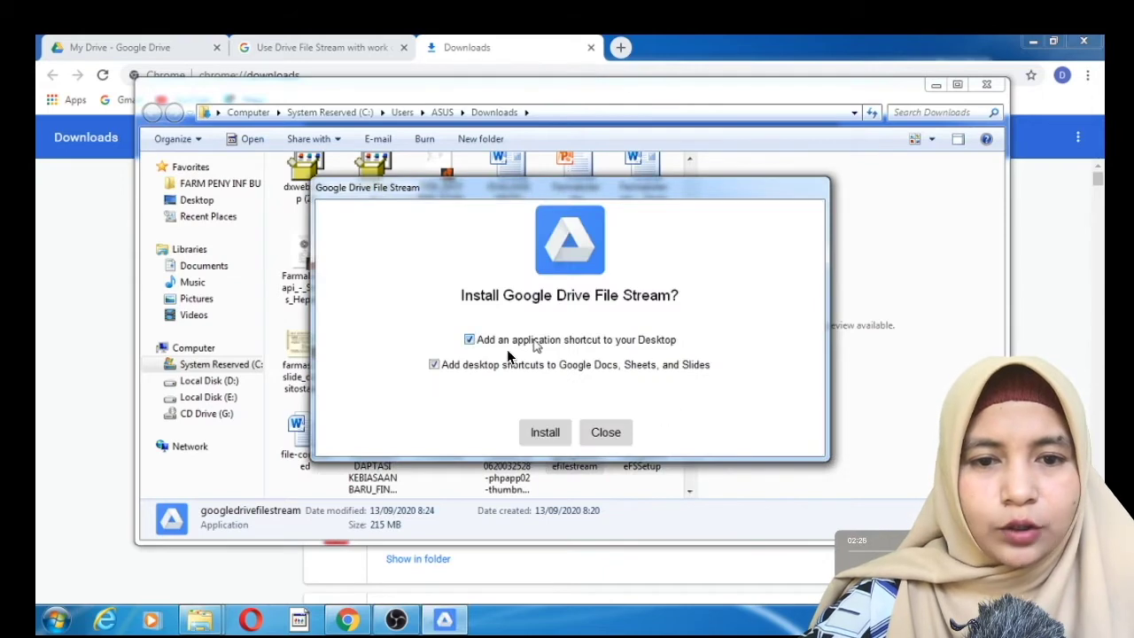
pyautogui.click(537, 433)
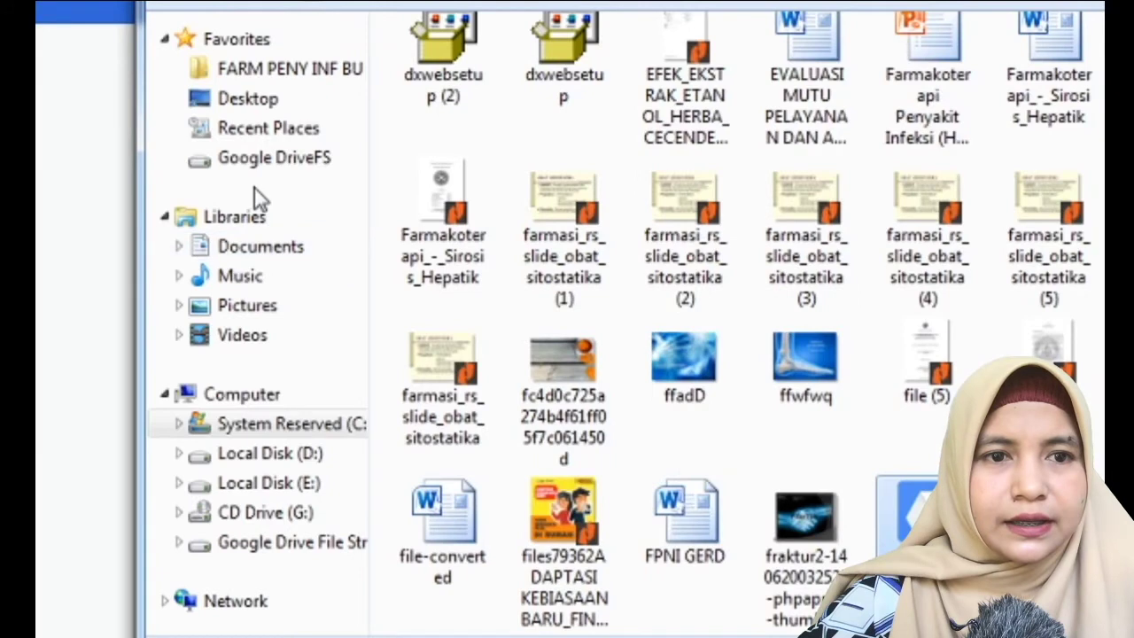
# Step: Open Google DriveFS in the file browser, add its My Drive folder to Favorites and open it from there
pyautogui.click(266, 164)
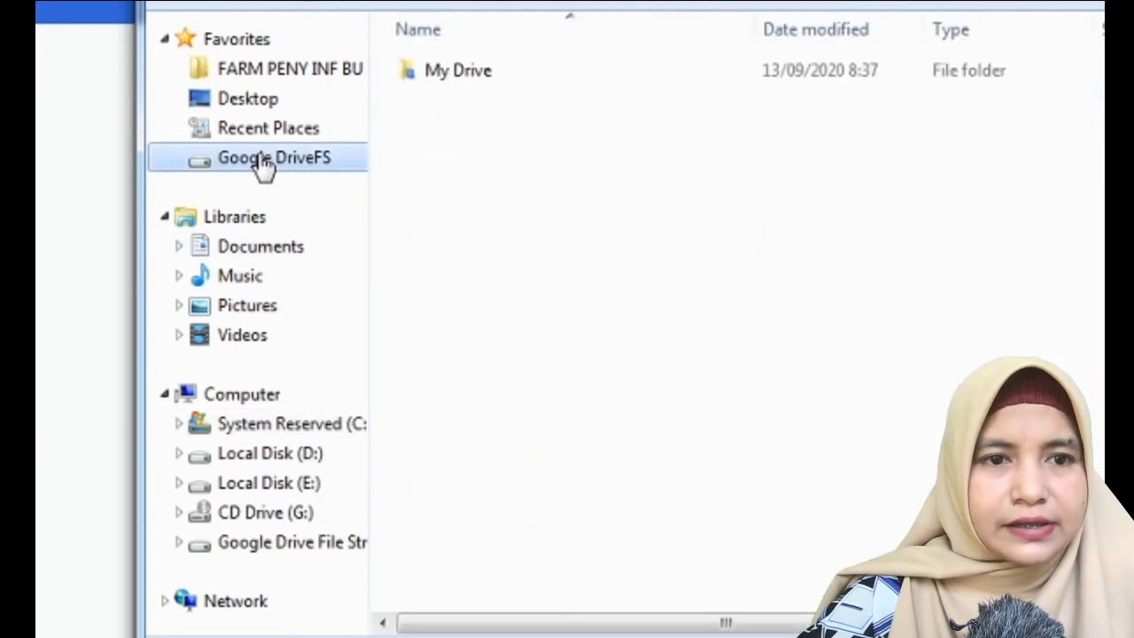
pyautogui.click(437, 78)
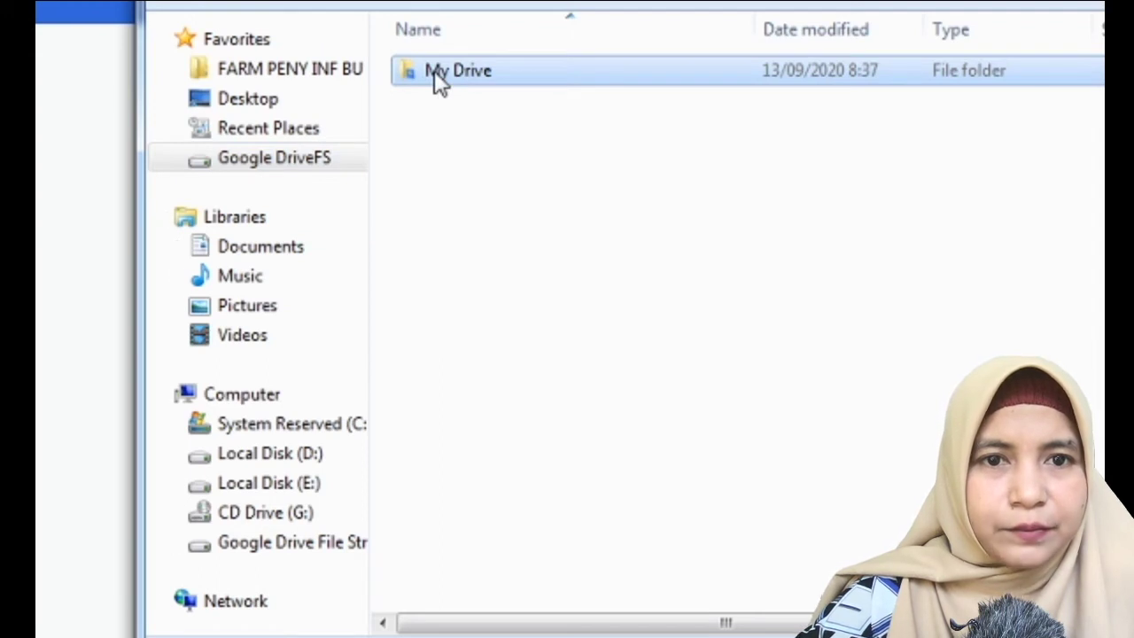
pyautogui.moveTo(438, 78); pyautogui.dragTo(279, 144)
pyautogui.click(265, 162)
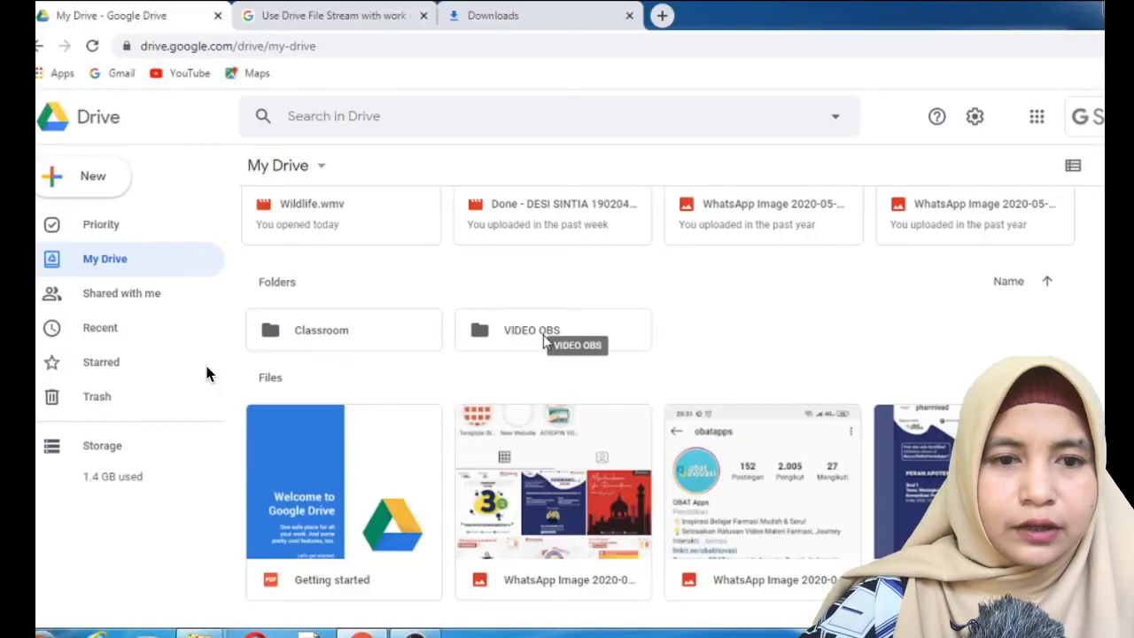
# Step: Create a new folder named Dokumen in the My Drive folder of Google Drive File Stream
pyautogui.click(543, 342)
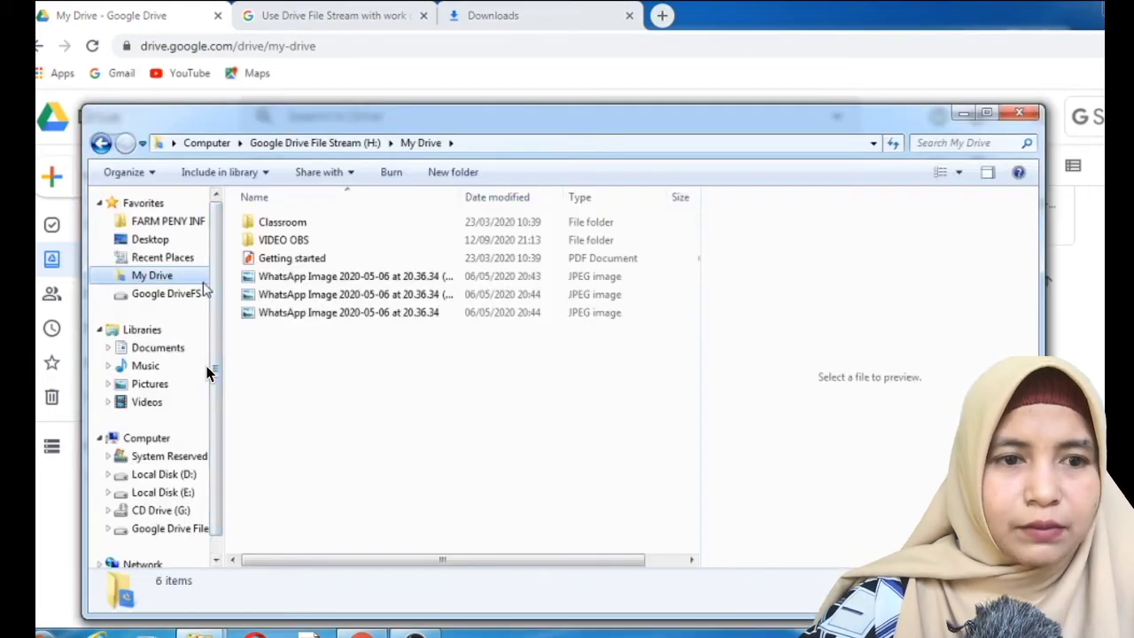
pyautogui.rightClick(275, 375)
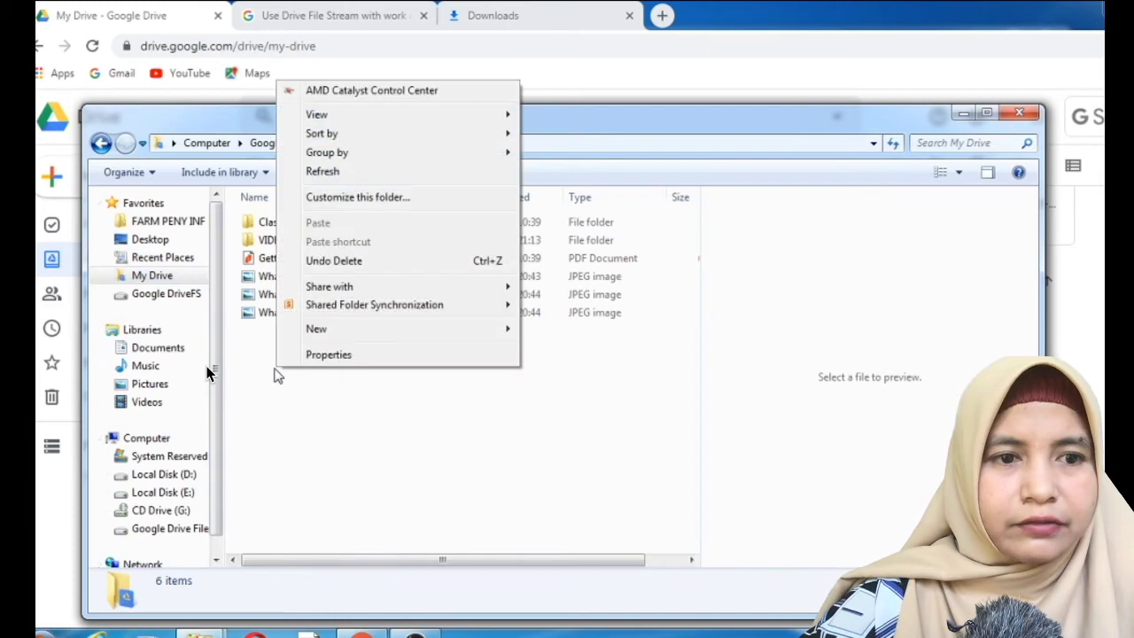
pyautogui.moveTo(397, 329)
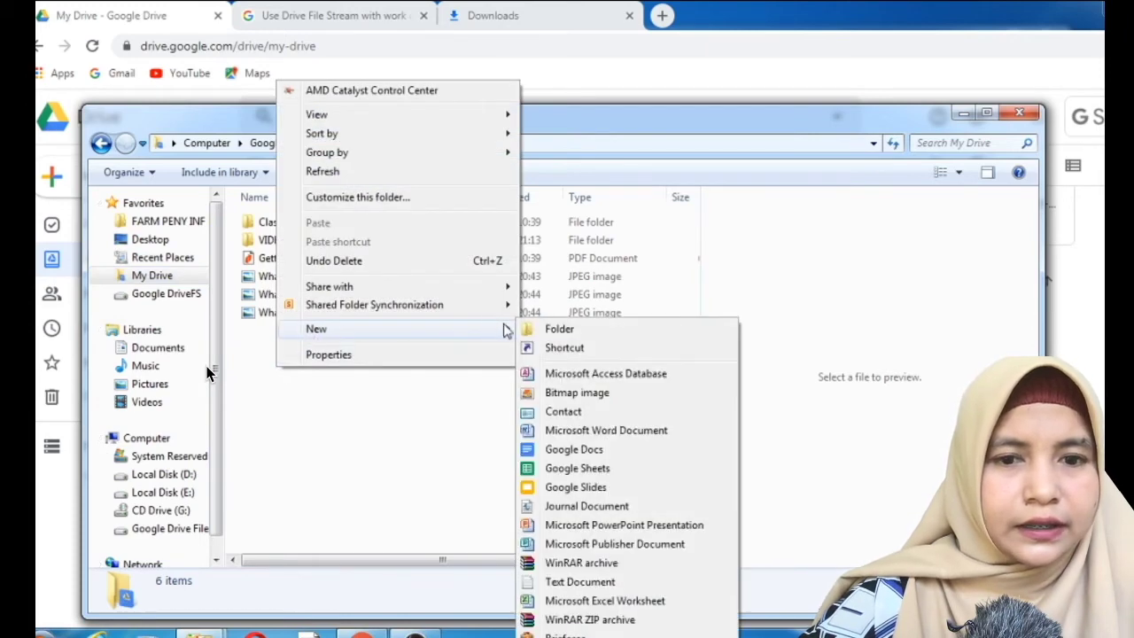
pyautogui.click(531, 330)
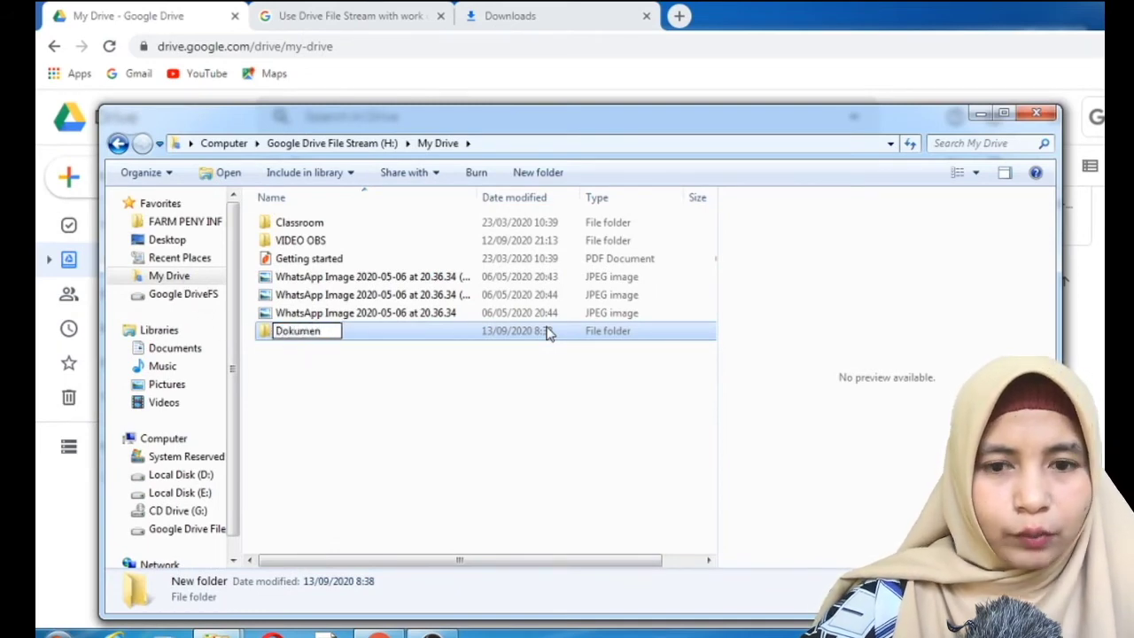
pyautogui.press('Return')
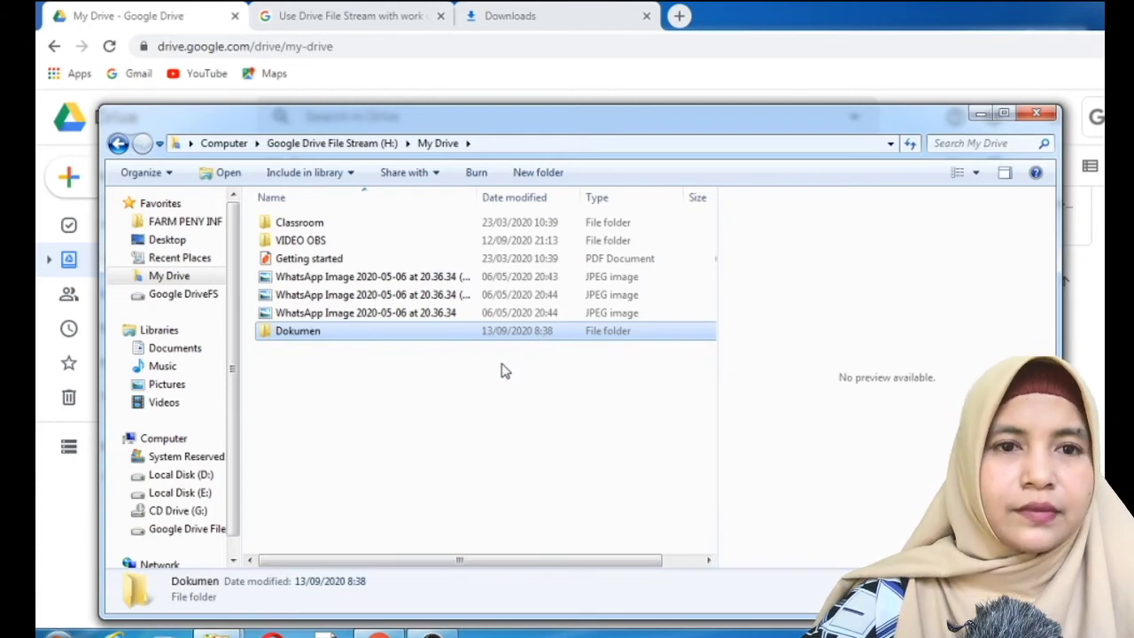
# Step: Check My Drive in the web browser for the Dokumen folder
pyautogui.click(377, 634)
pyautogui.moveTo(176, 22); pyautogui.dragTo(309, 21)
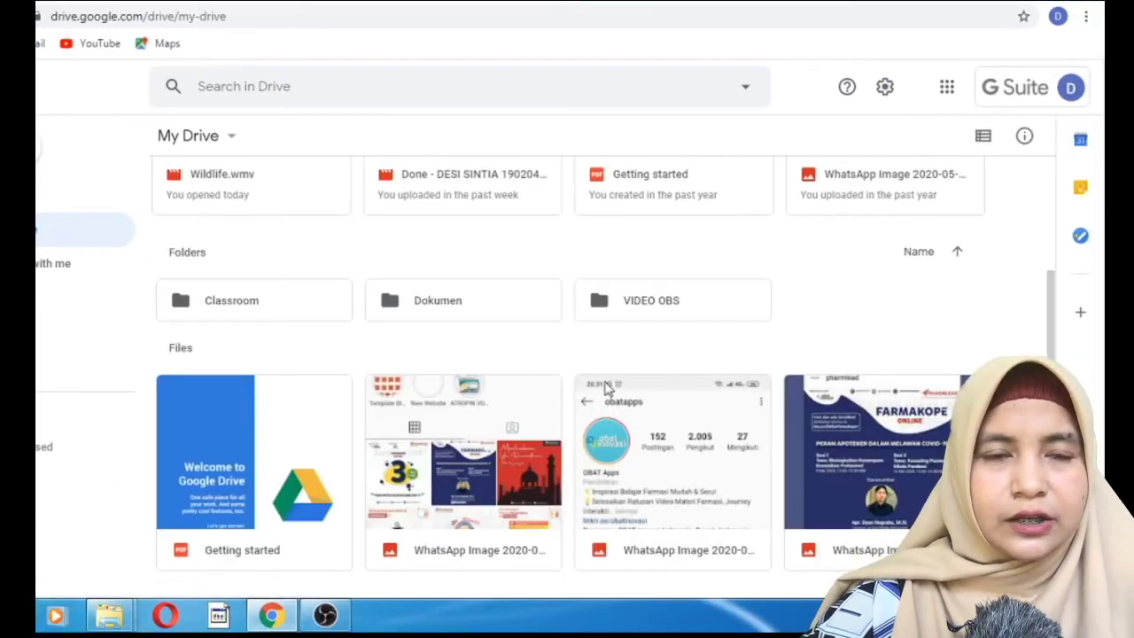
pyautogui.moveTo(673, 479); pyautogui.dragTo(380, 296)
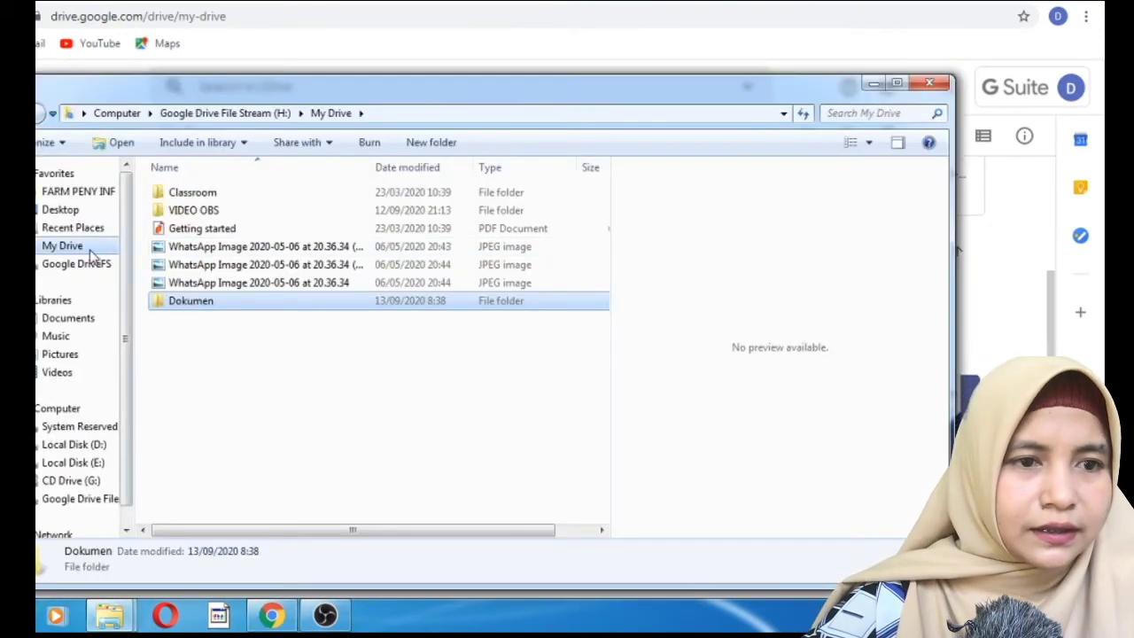
# Step: Copy the BAB 4 DAN 5 PUSKESMAS document from the Documents library and paste it into the Dokumen folder in My Drive
pyautogui.click(73, 324)
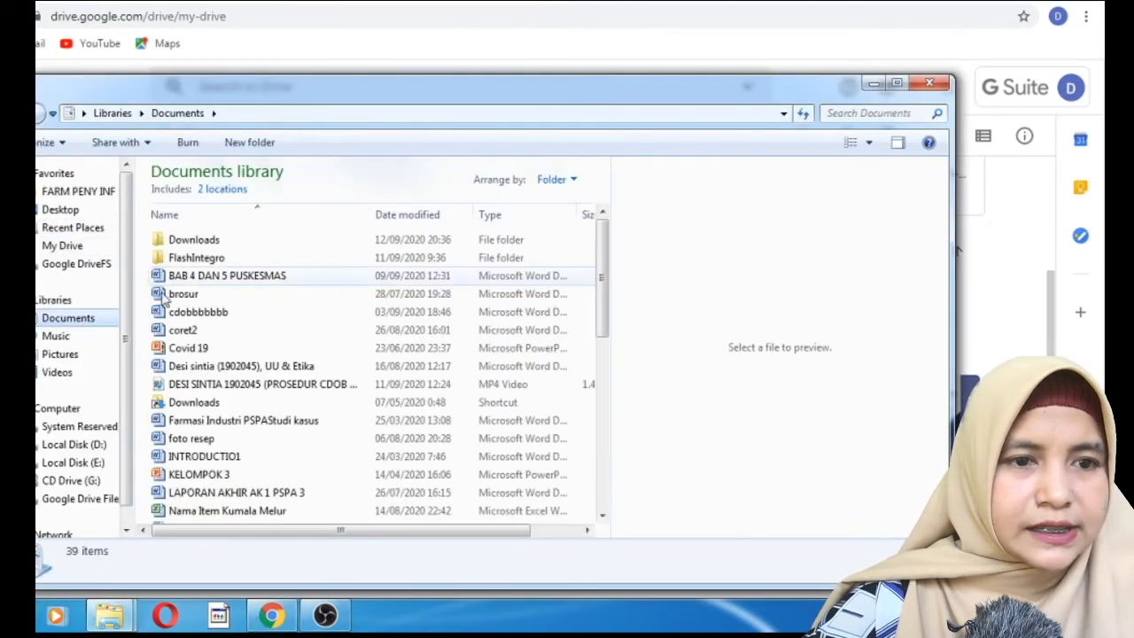
pyautogui.click(240, 282)
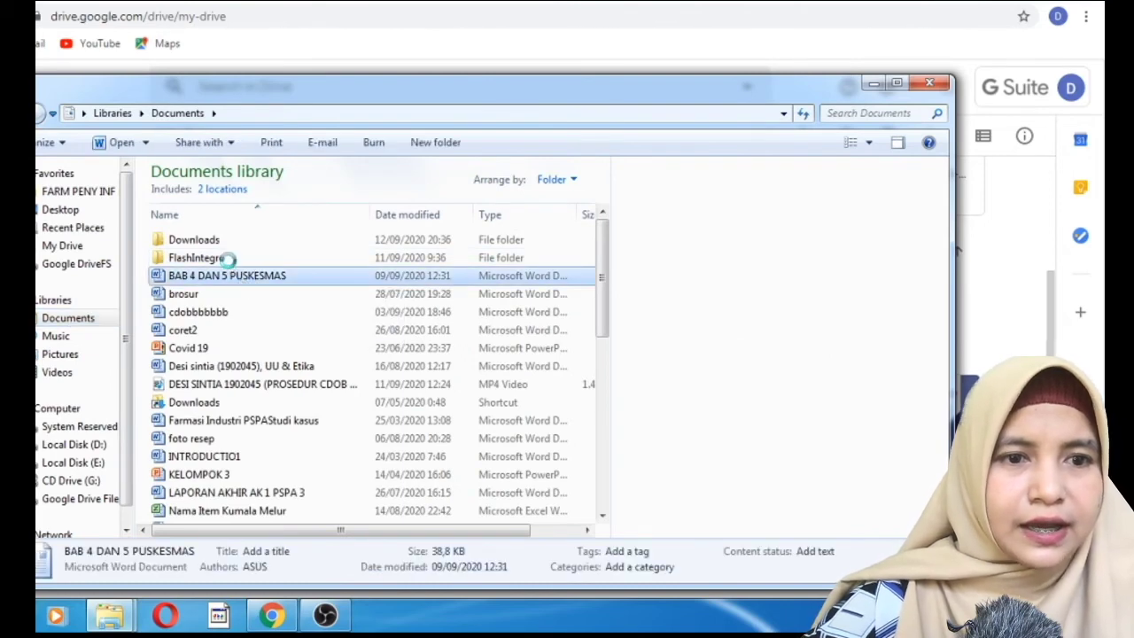
pyautogui.rightClick(233, 280)
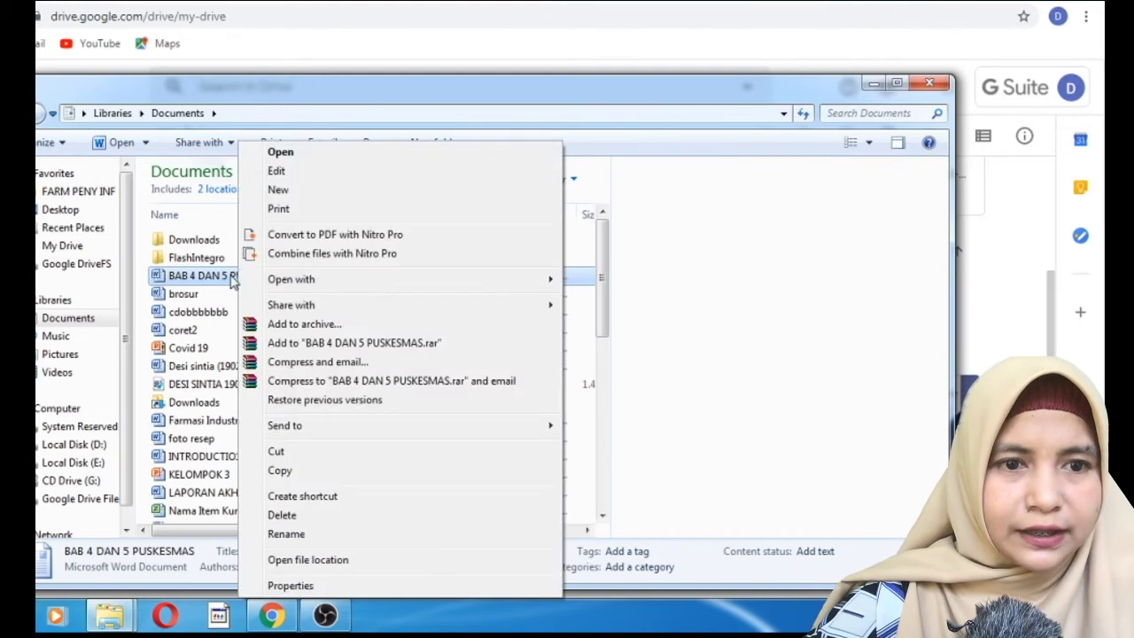
pyautogui.click(279, 470)
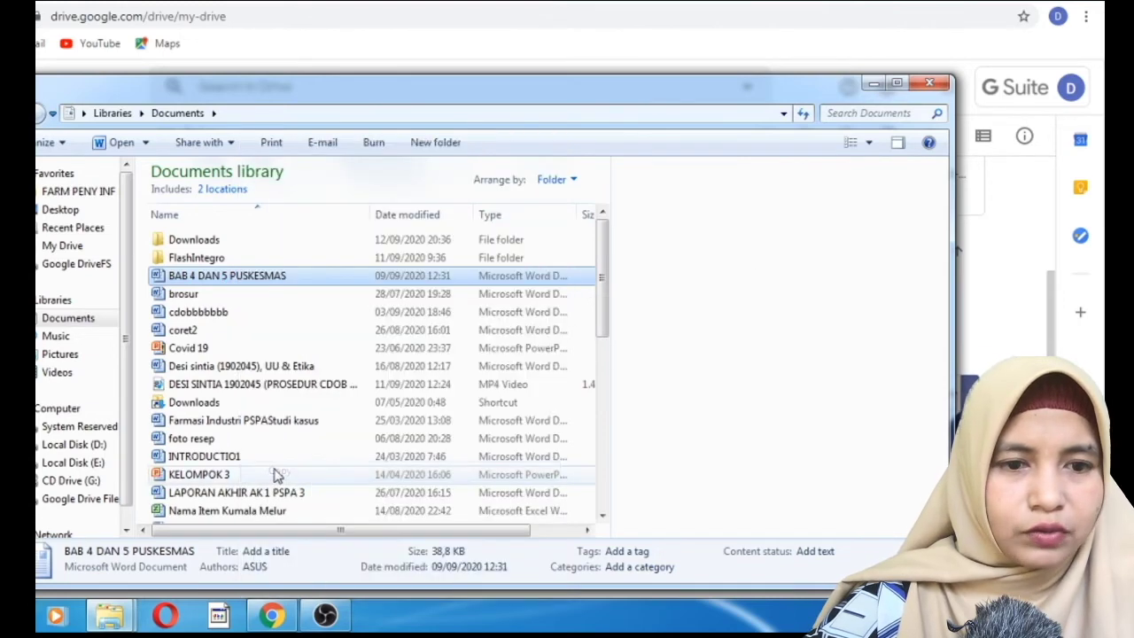
pyautogui.click(87, 248)
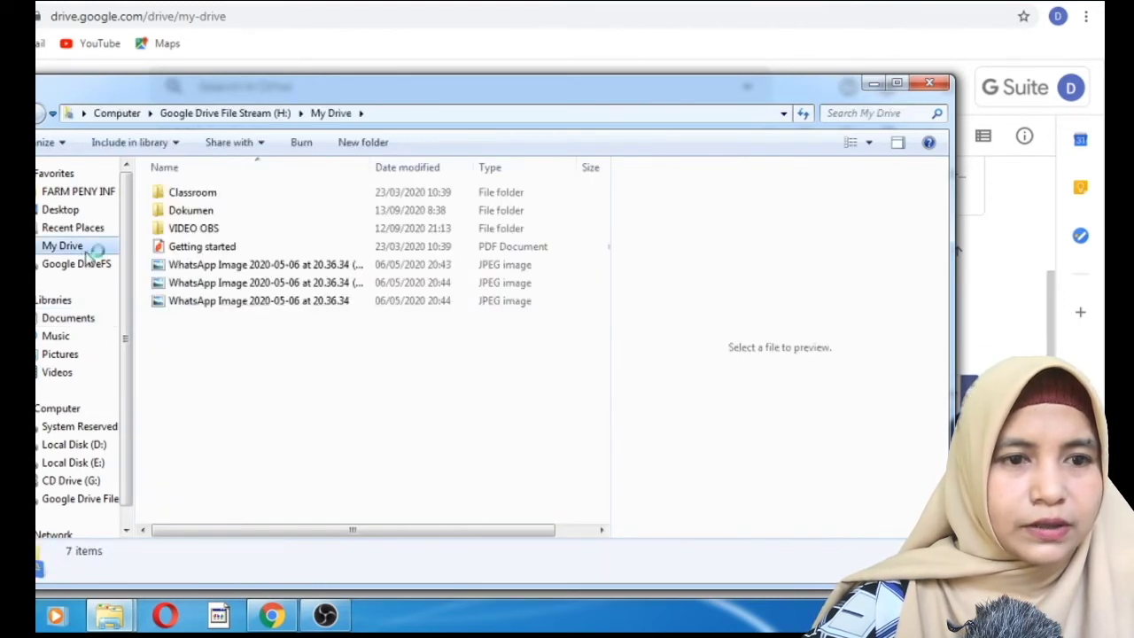
pyautogui.doubleClick(200, 217)
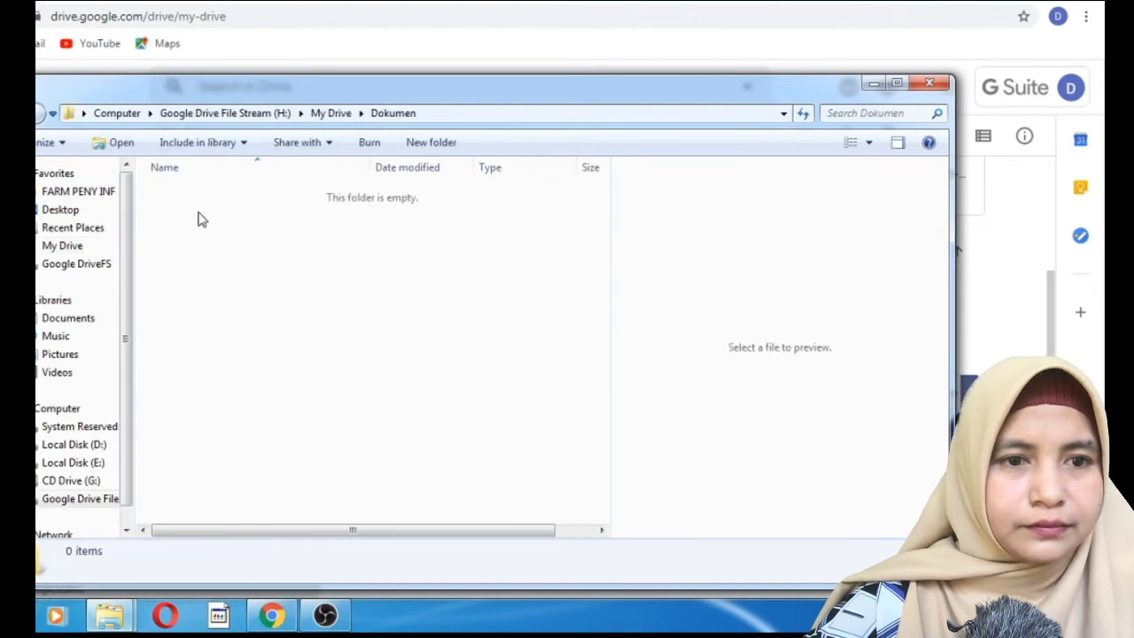
pyautogui.rightClick(201, 218)
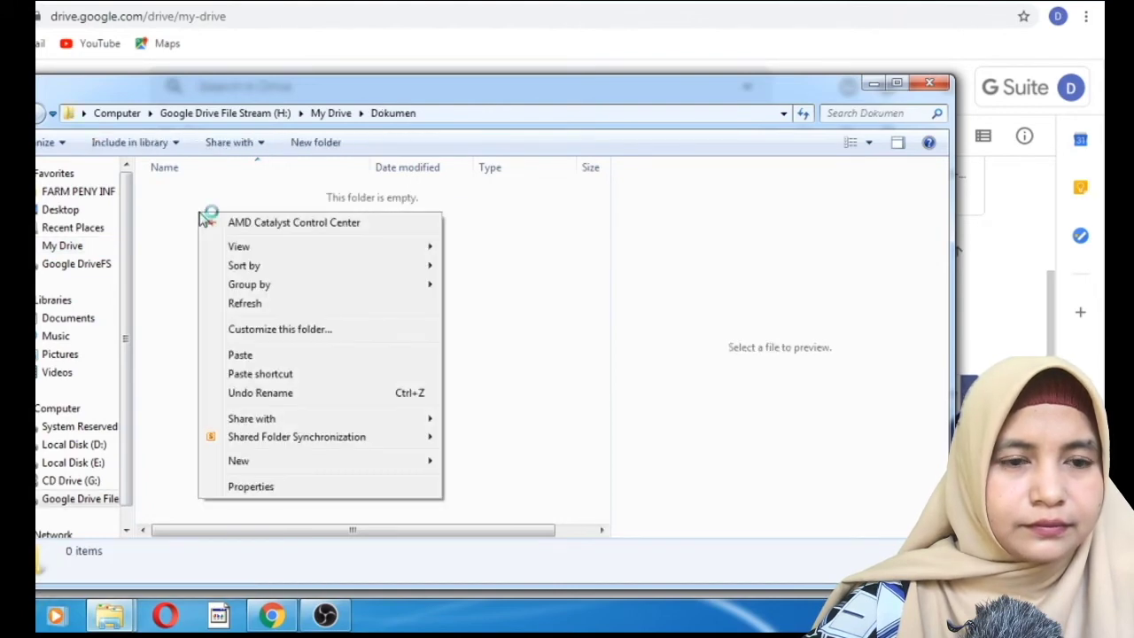
pyautogui.click(228, 354)
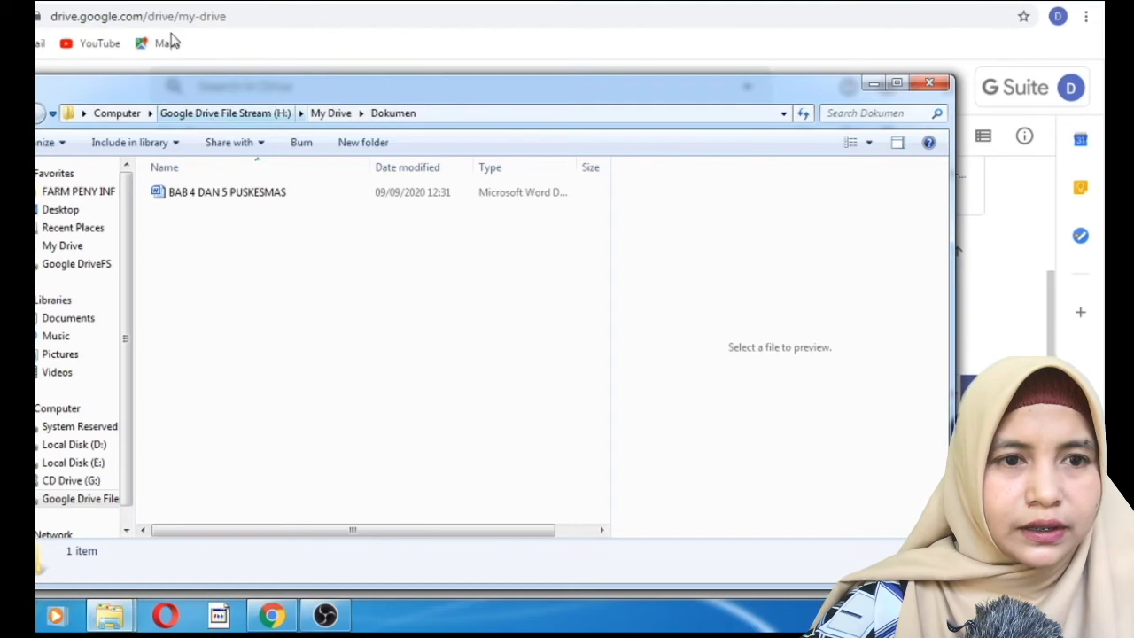
# Step: Switch to Google Drive in the web browser and open the Dokumen folder to check for the copied document
pyautogui.click(187, 1)
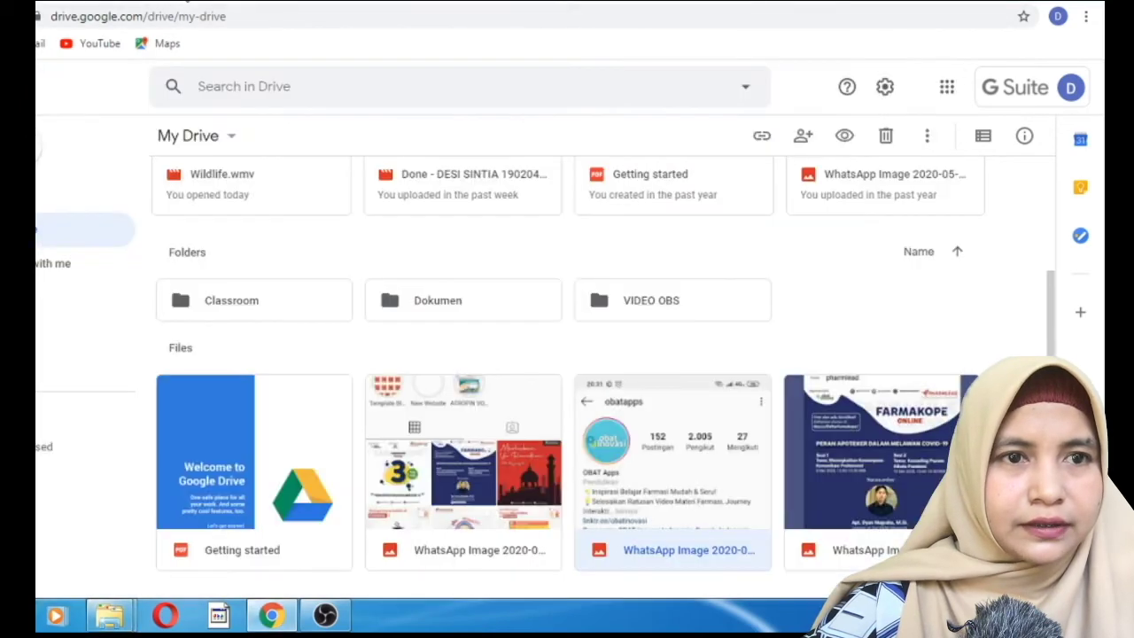
pyautogui.doubleClick(431, 310)
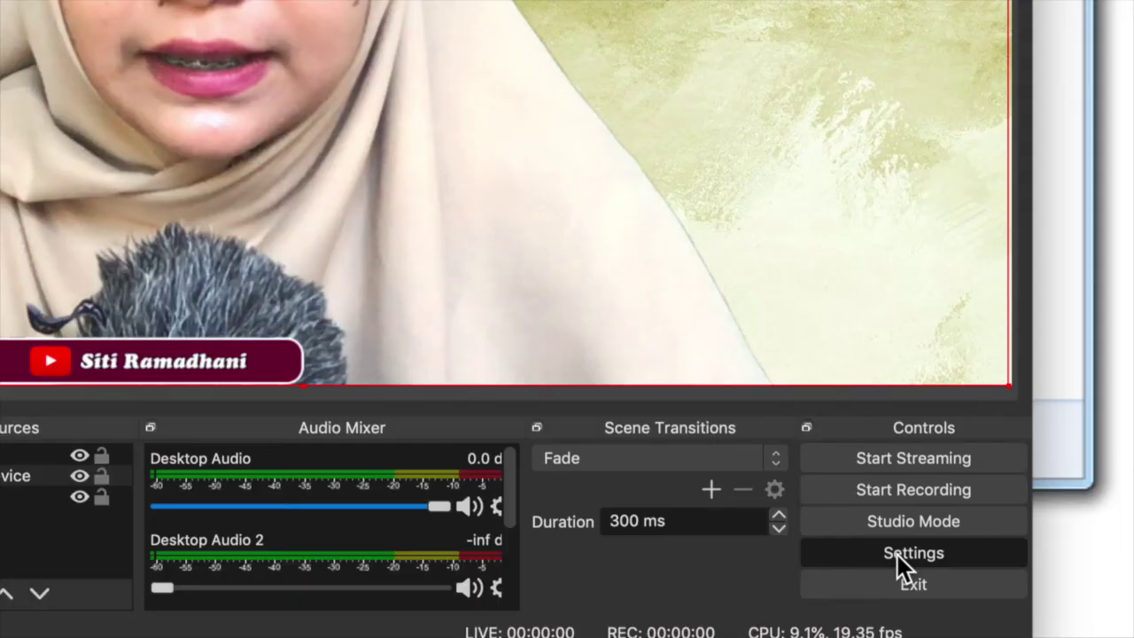
# Step: Switch to OBS Studio, open its output settings and start browsing for a recording path
pyautogui.click(897, 554)
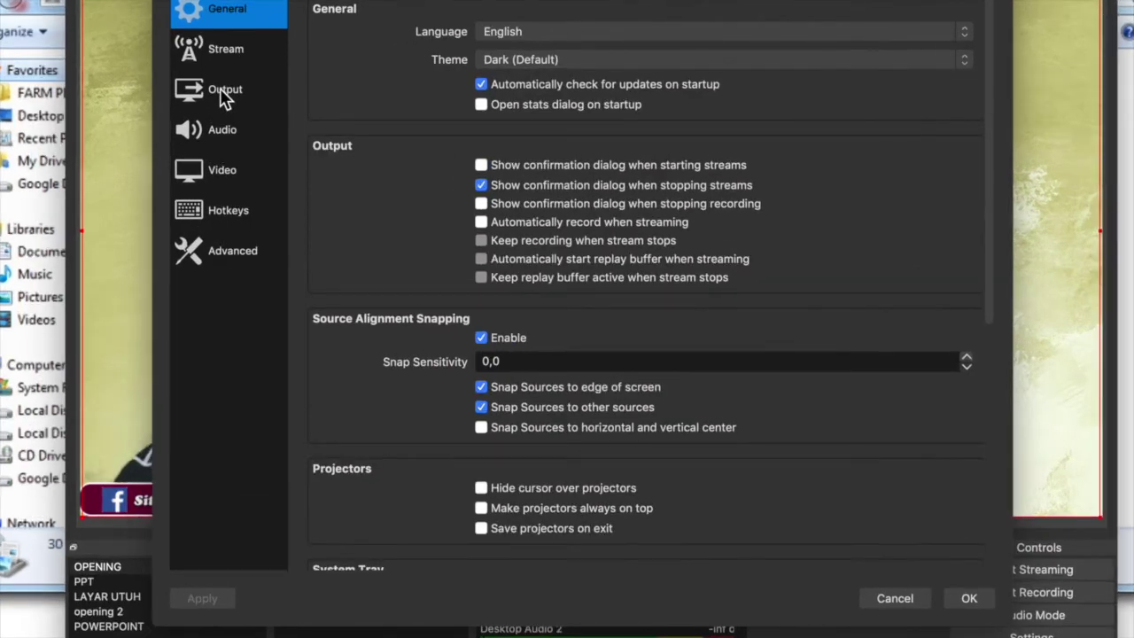
pyautogui.click(224, 97)
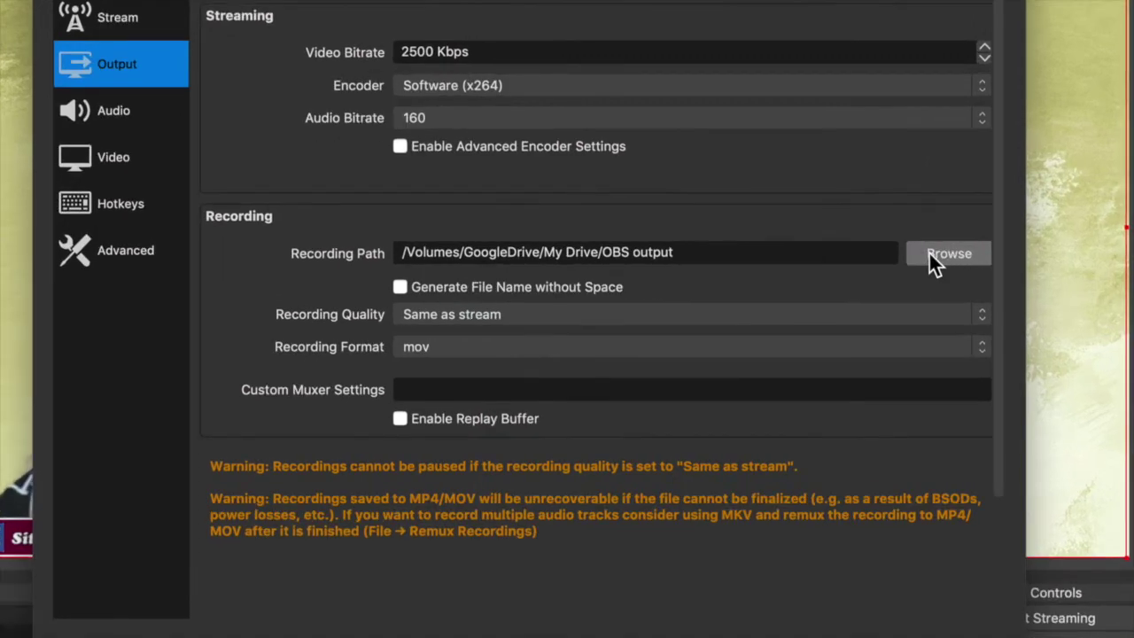
pyautogui.click(929, 253)
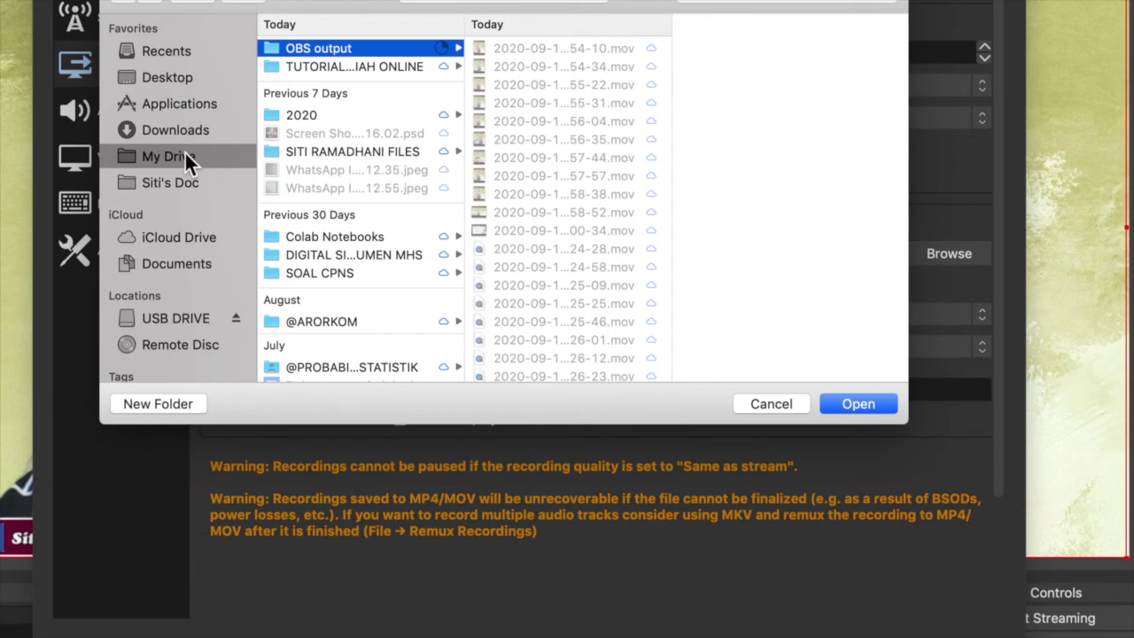
# Step: Select the OBS output folder in My Drive for the recording path and look through the recordings it contains
pyautogui.click(168, 157)
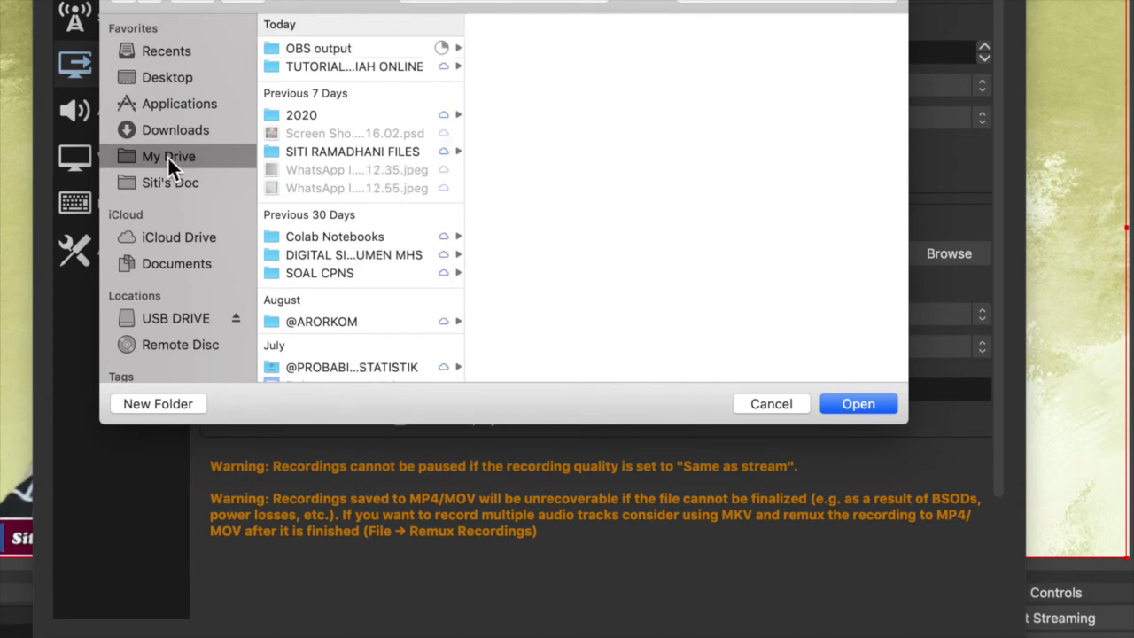
pyautogui.click(173, 128)
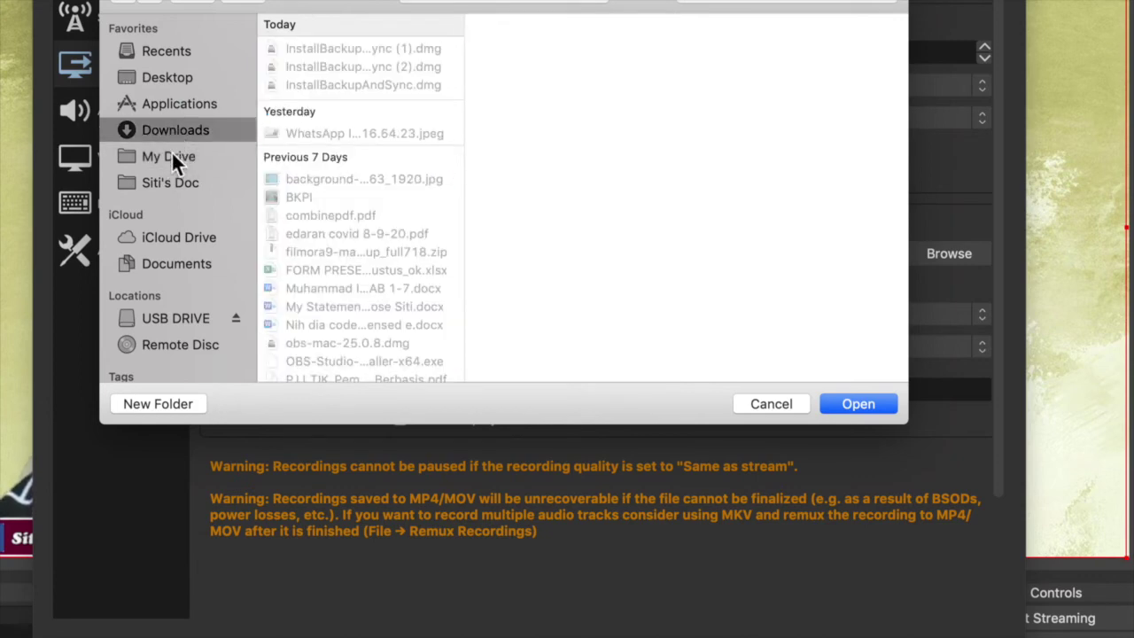
pyautogui.click(163, 157)
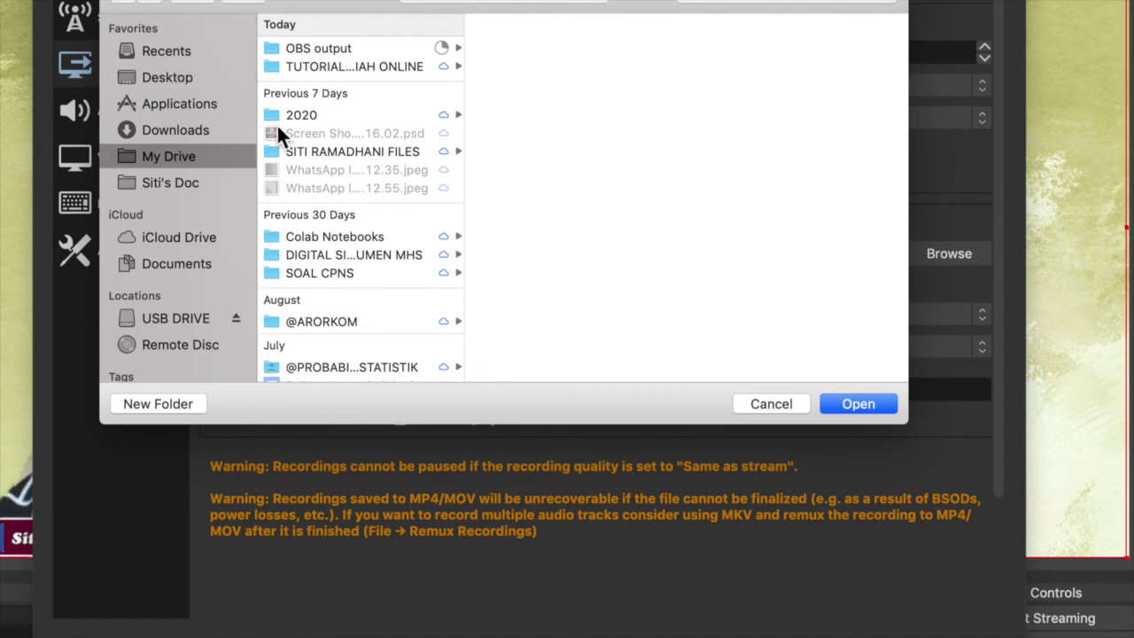
pyautogui.click(313, 51)
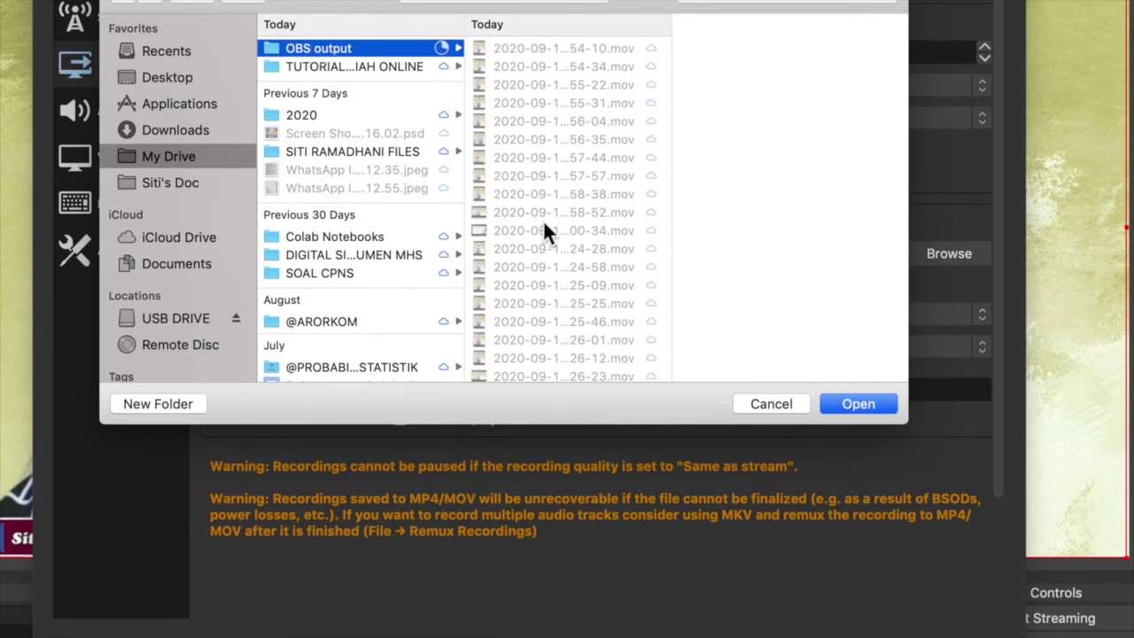
pyautogui.scroll(-10, 545, 229)
pyautogui.scroll(-5, 545, 228)
pyautogui.scroll(8, 545, 228)
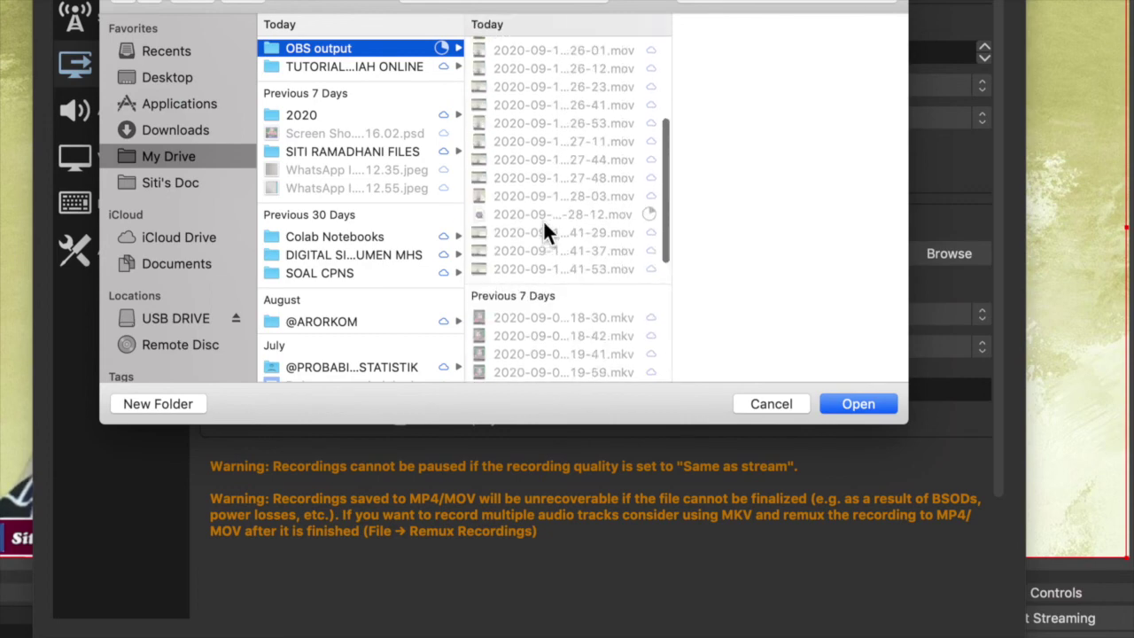
pyautogui.scroll(5, 545, 229)
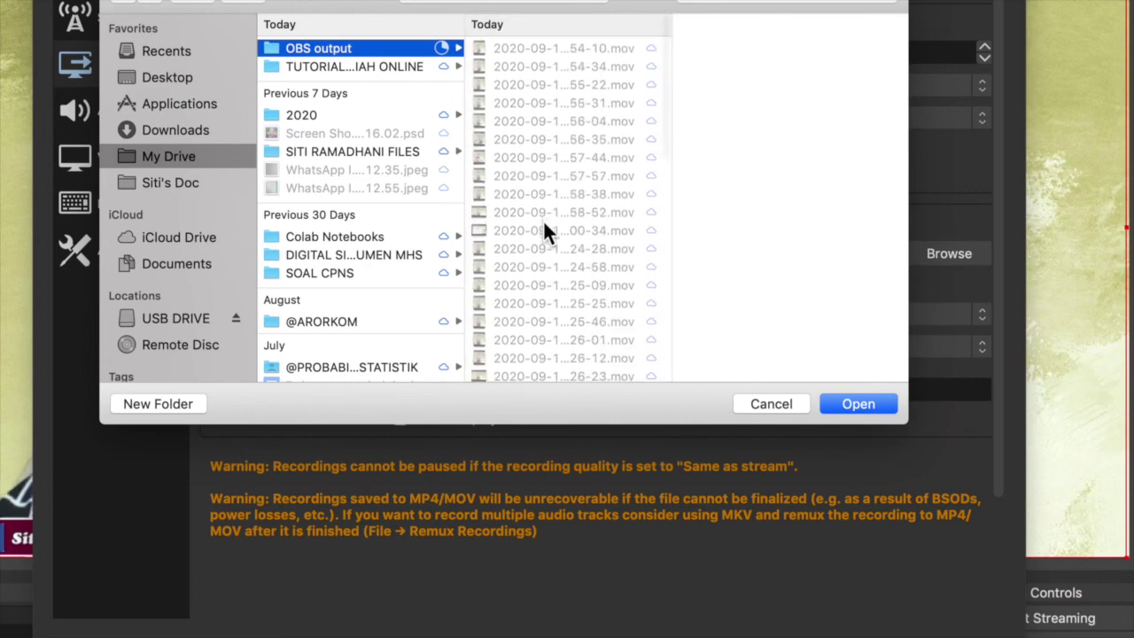